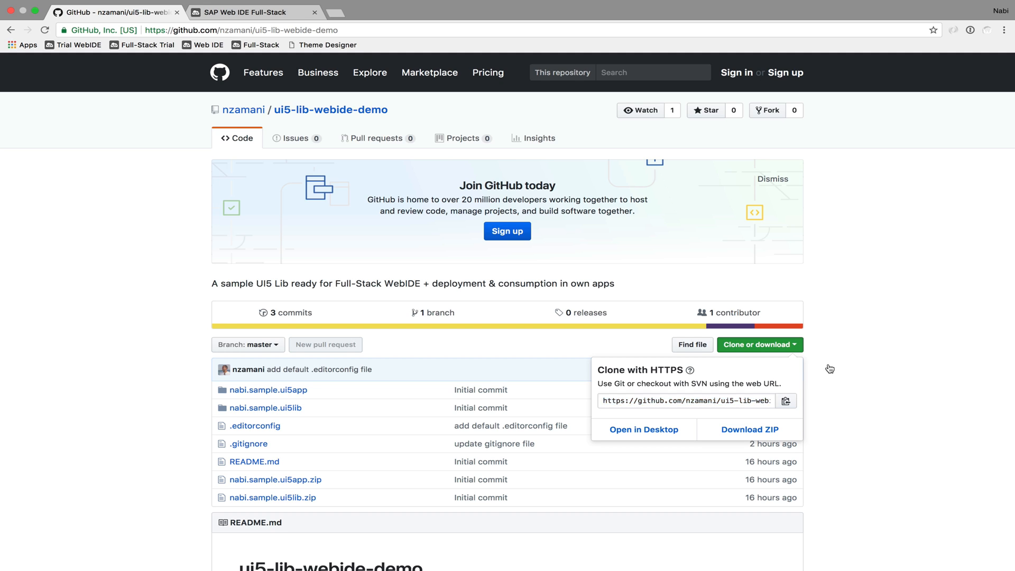
Step: Copy the HTTPS clone URL of ui5-lib-webide-demo from the GitHub Clone or download panel
click(820, 339)
click(769, 345)
click(785, 401)
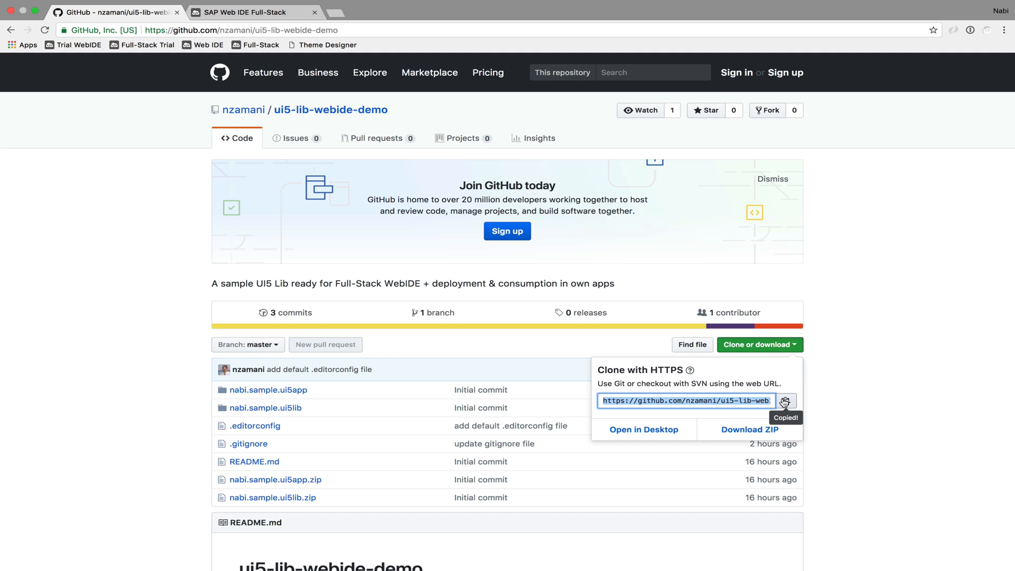
Step: In iTerm2, git clone the repository, cd into ui5-lib-webide-demo and list its files
key(super+Tab)
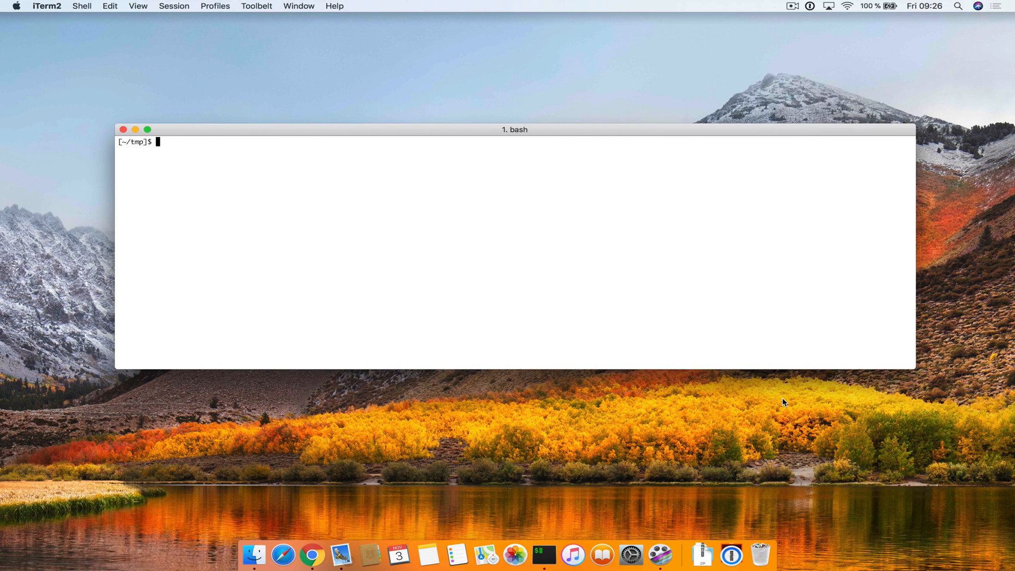
text(git clone)
key(super+v)
key(Return)
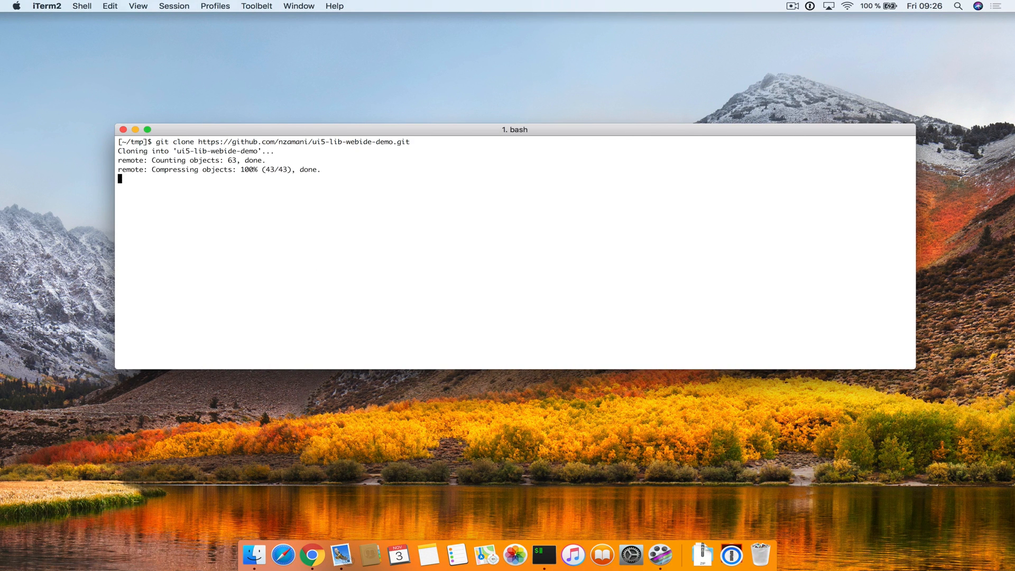
text(cd u)
key(Tab)
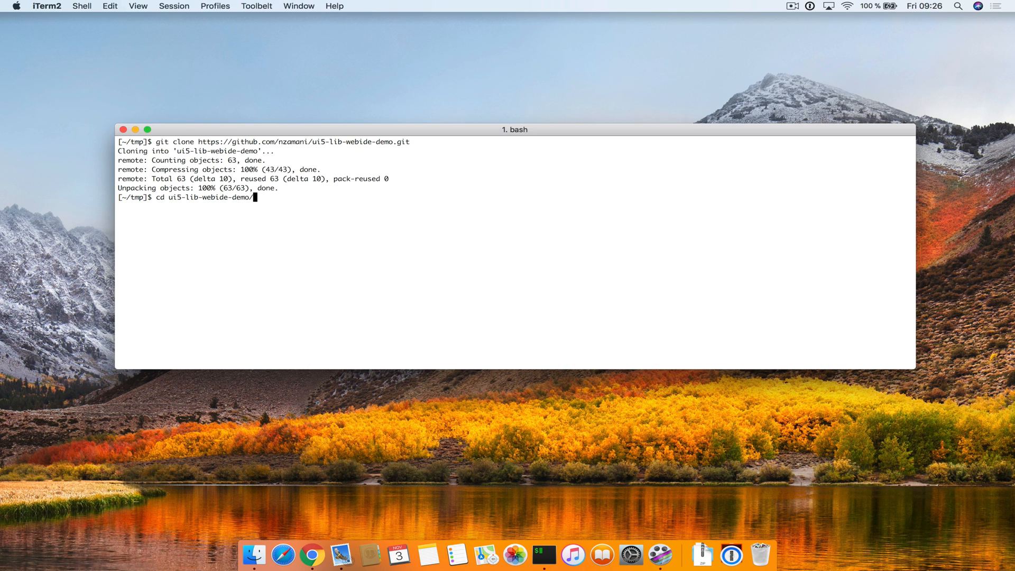
key(Return)
text(ll)
key(Return)
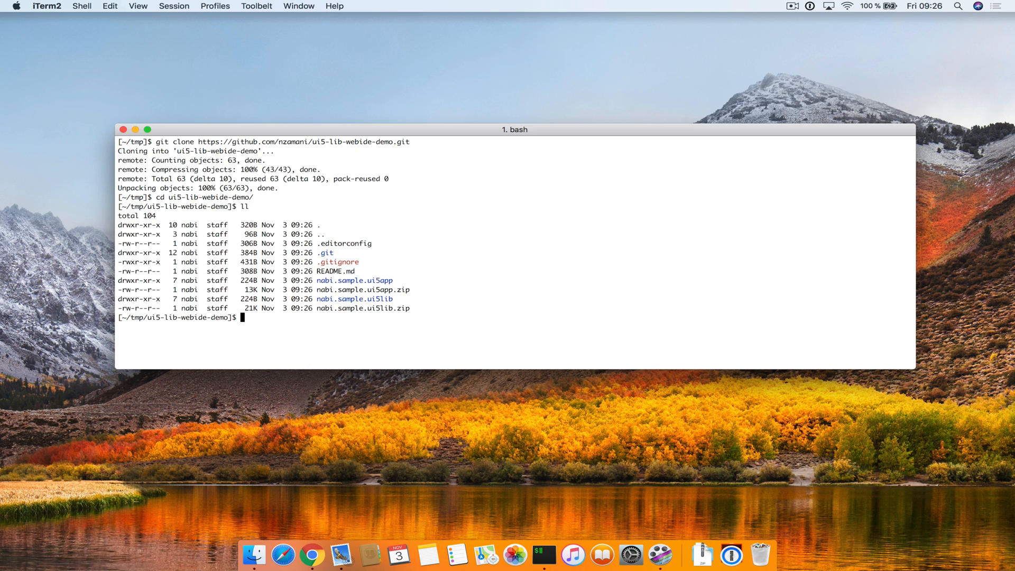
Step: Highlight the nabi.sample.ui5app.zip and ui5lib zip names in the listing, then return to Chrome
double_click(389, 307)
double_click(398, 290)
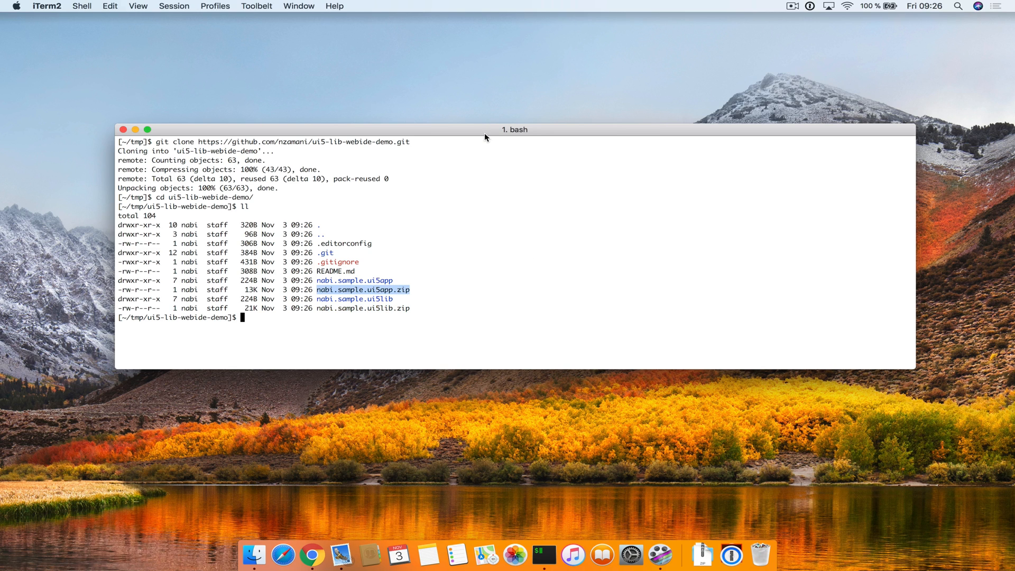
key(super+Tab)
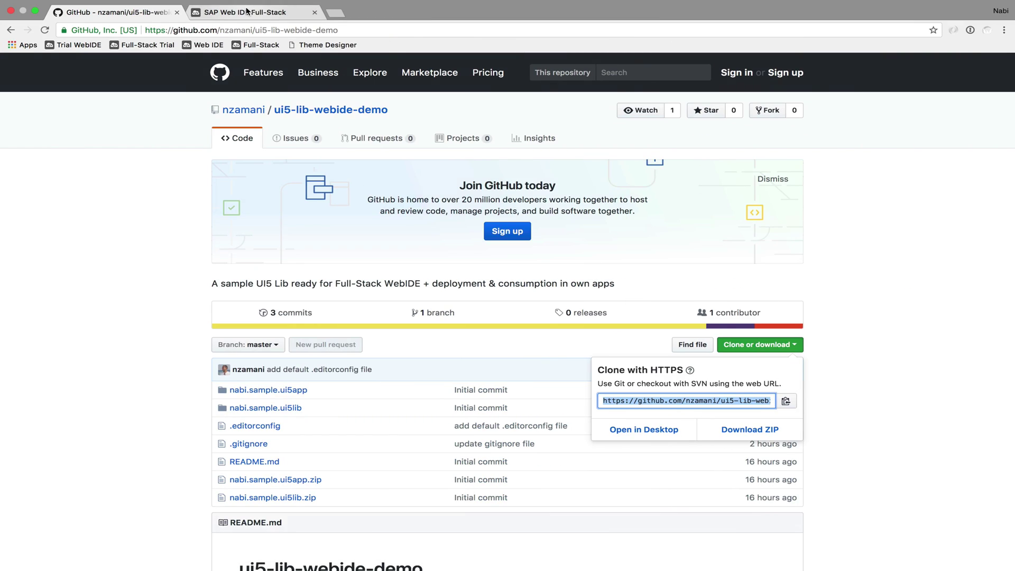
Step: Import nabi.sample.ui5lib.zip from the file system into the Web IDE workspace as an extracted project
click(249, 12)
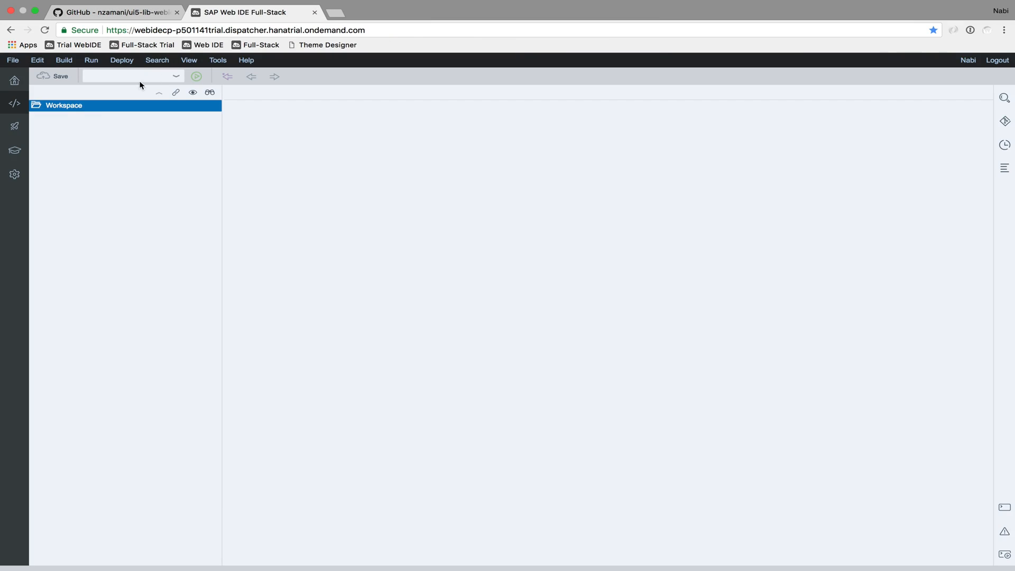
right_click(69, 110)
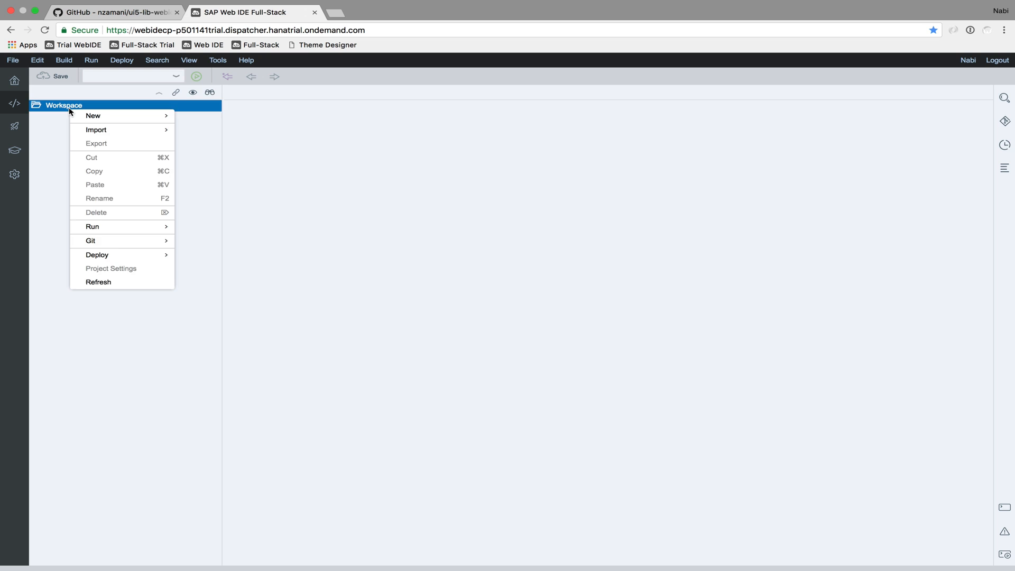
mouse_move(97, 130)
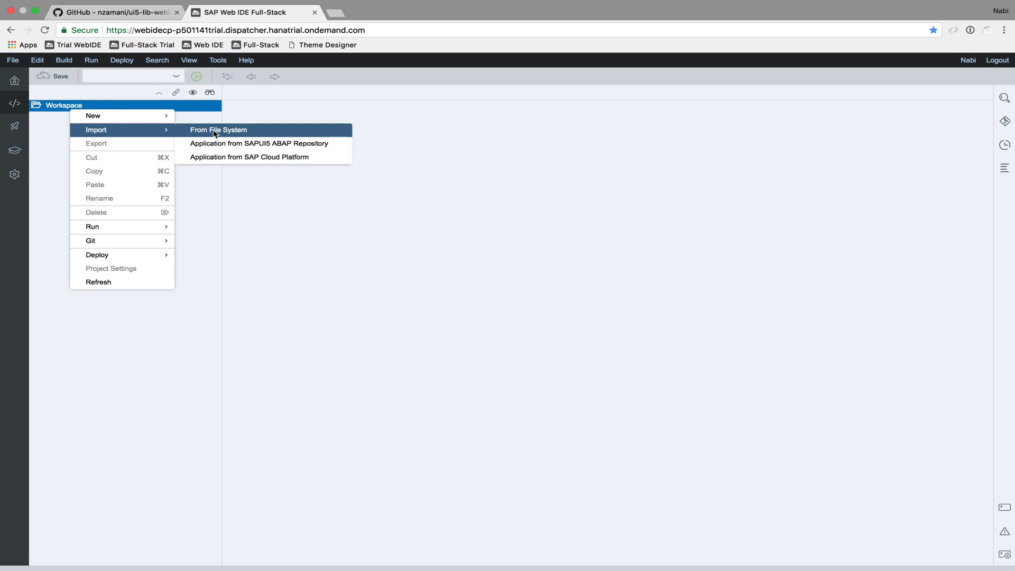
click(214, 133)
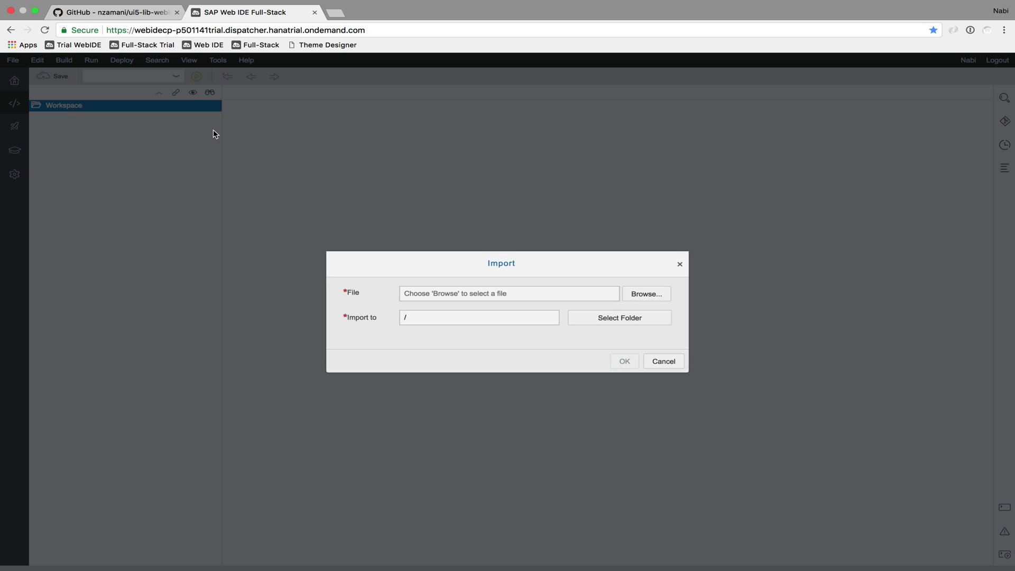
click(662, 295)
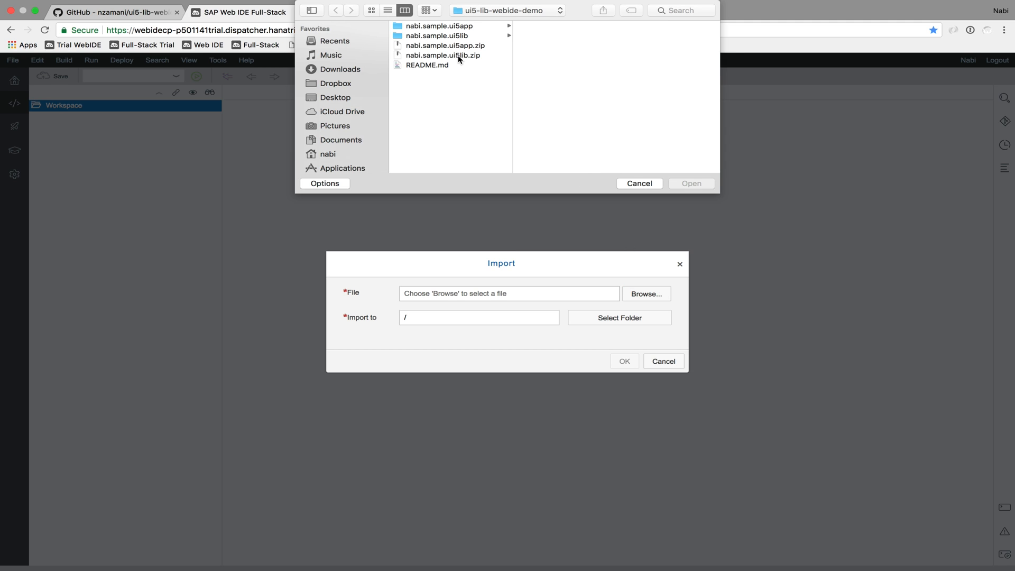
click(459, 56)
click(689, 213)
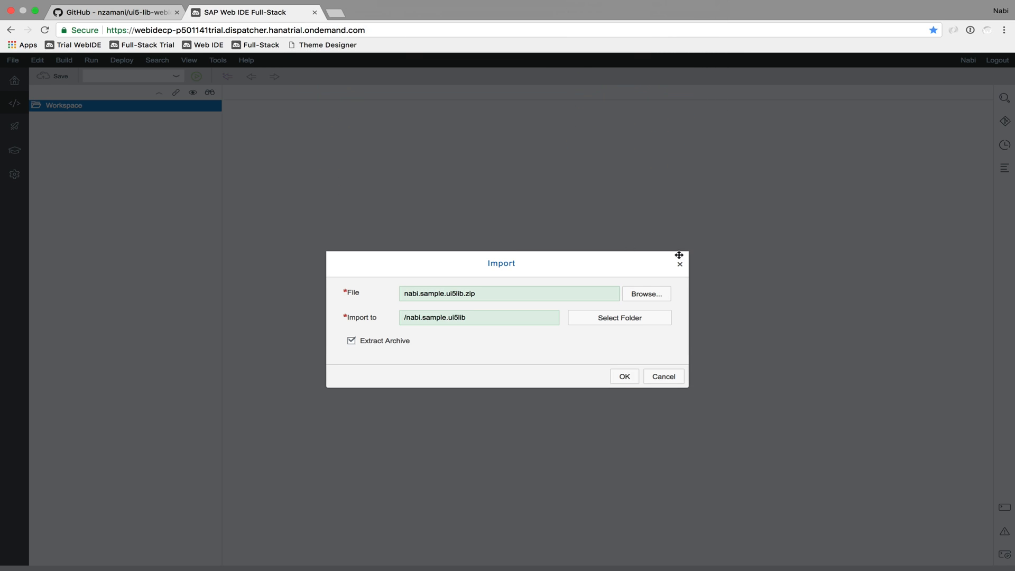
click(625, 370)
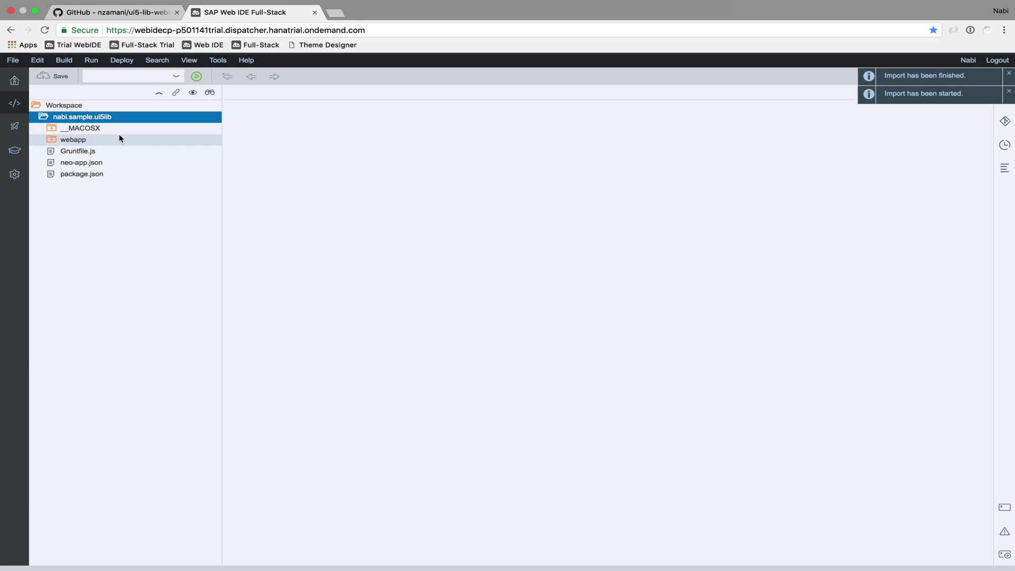
Step: Delete the stray __MACOSX folder from the workspace
click(107, 129)
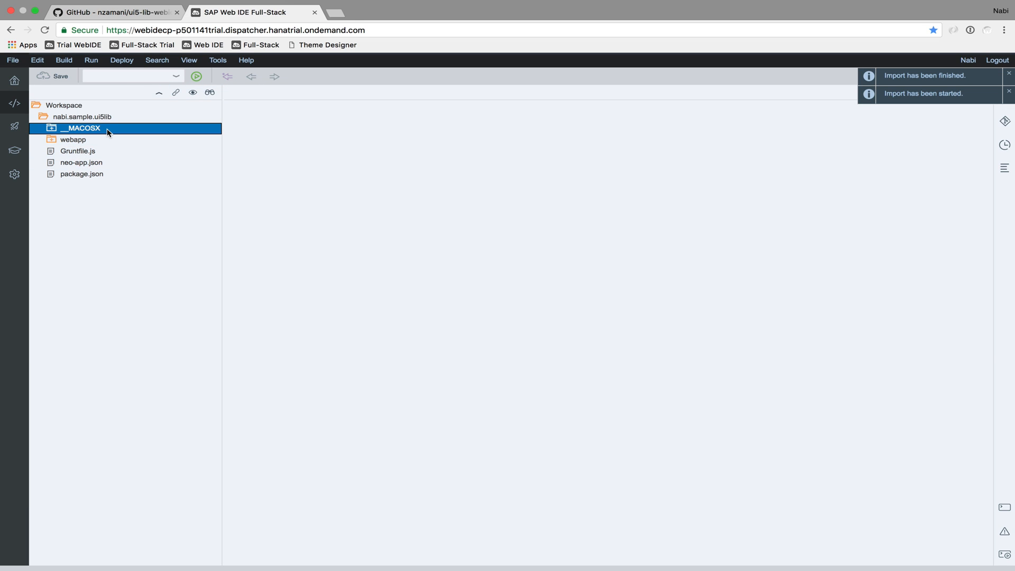
key(Delete)
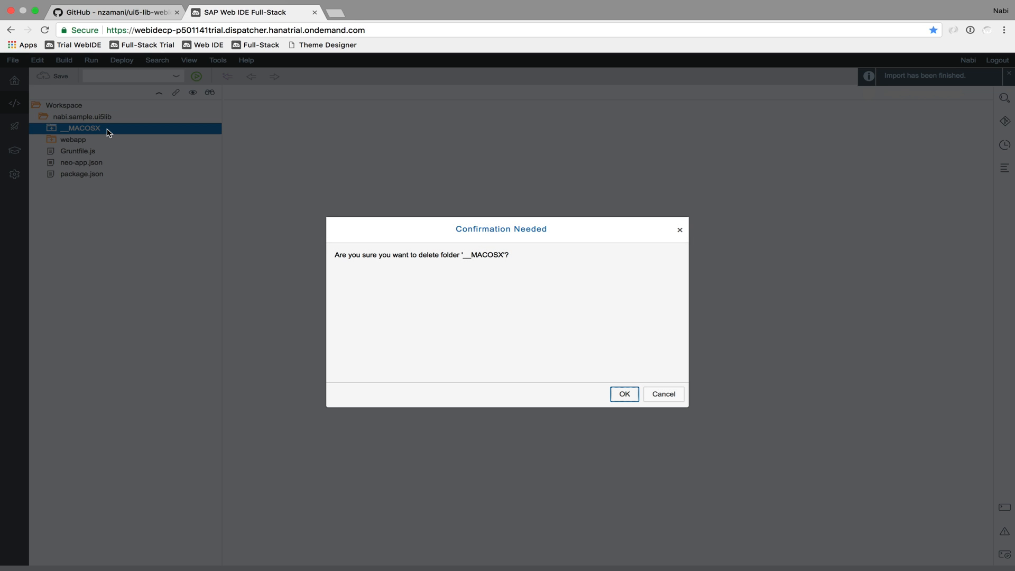
key(Return)
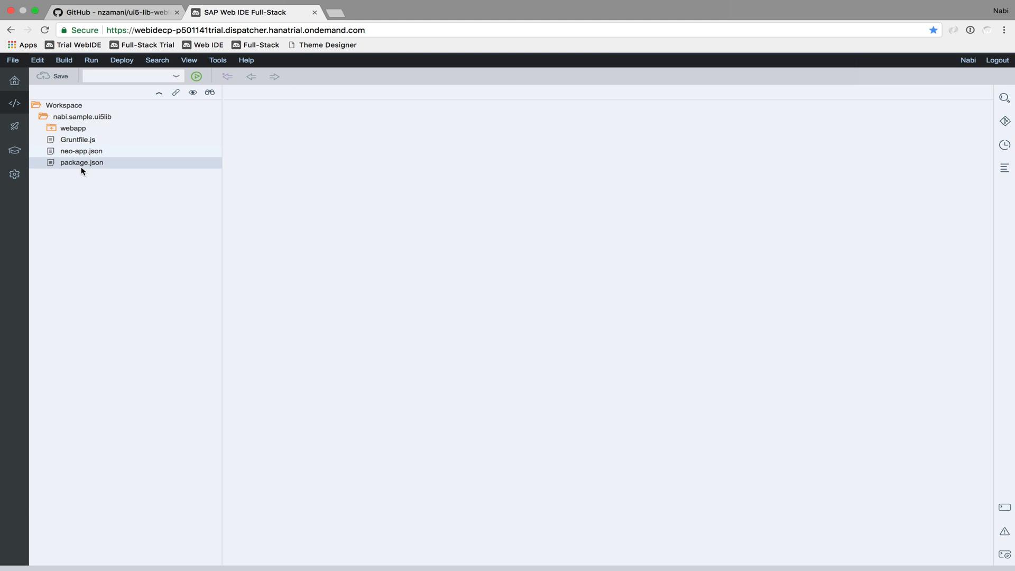
Step: Build the nabi.sample.ui5lib project from its context menu and show the build log in the console
click(73, 116)
right_click(74, 117)
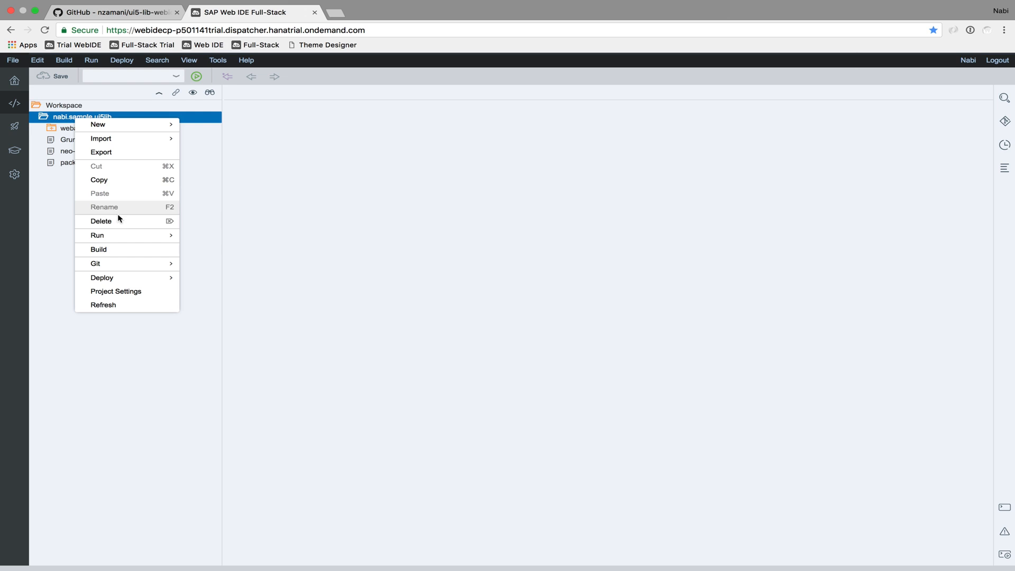
click(61, 116)
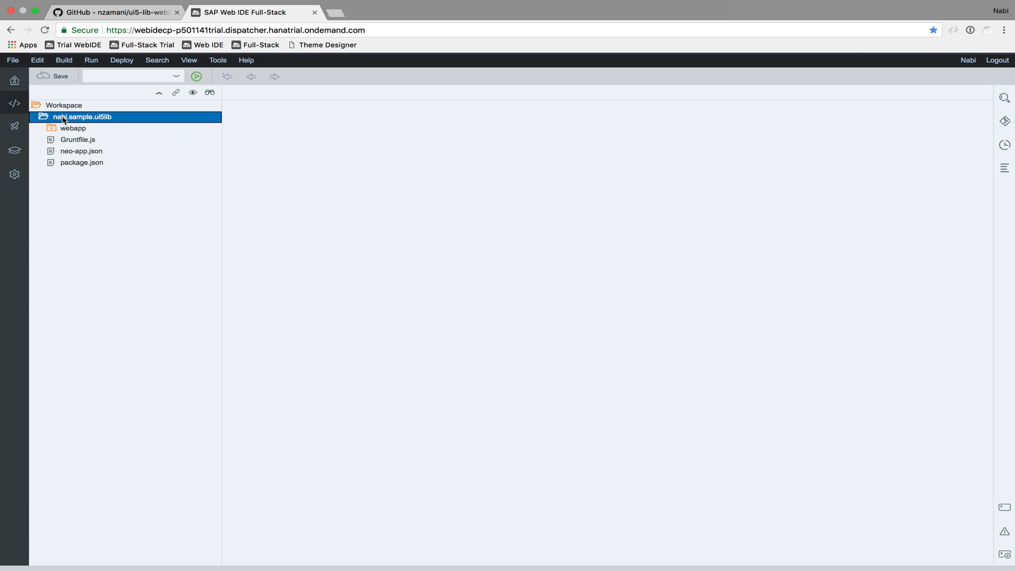
right_click(62, 116)
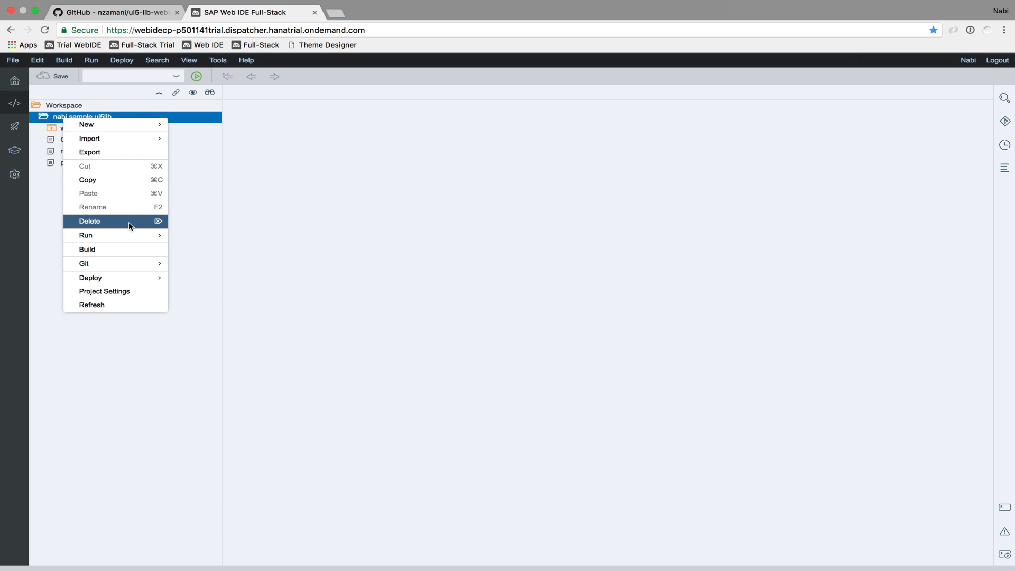
click(120, 249)
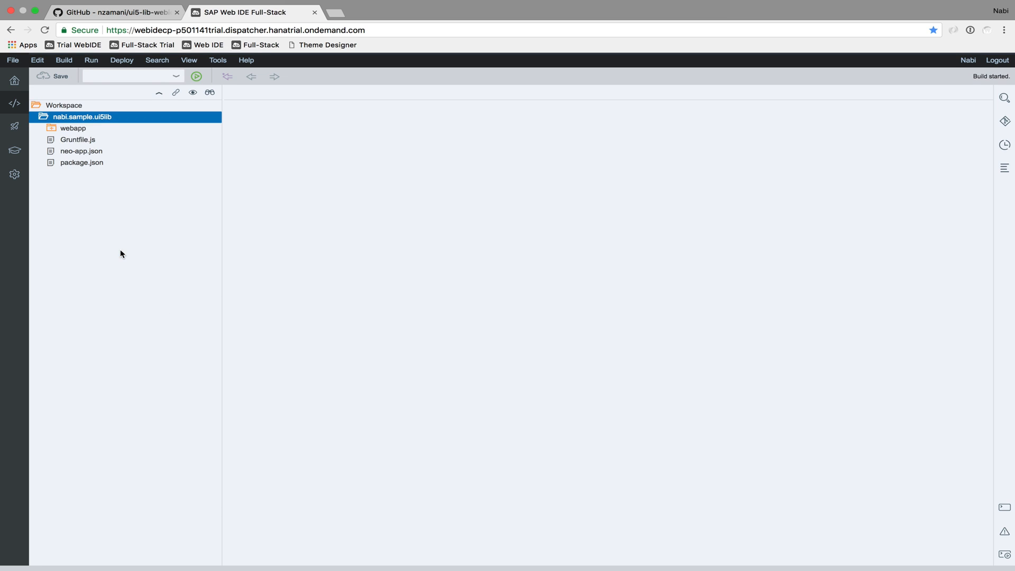
click(1004, 508)
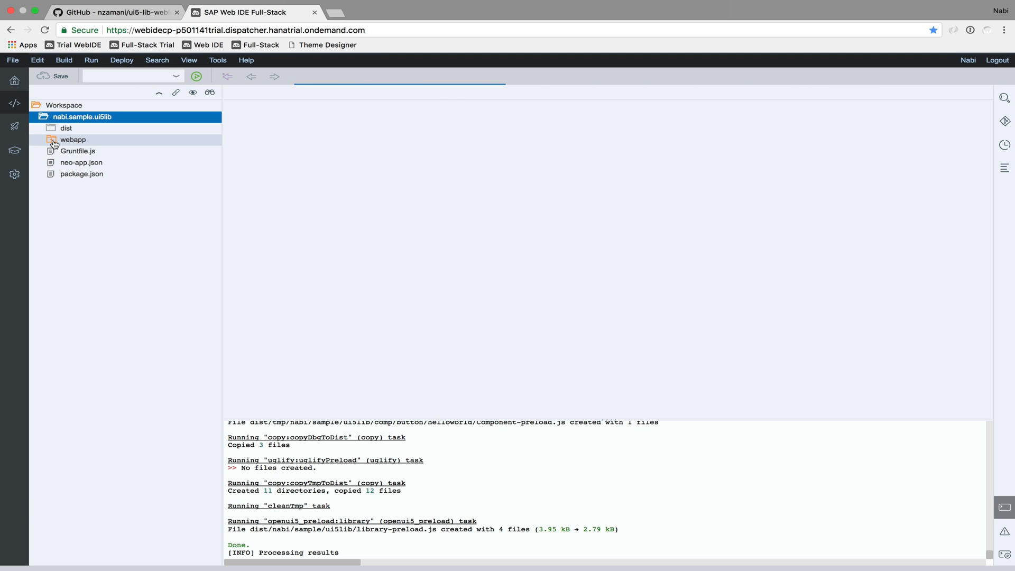
double_click(70, 174)
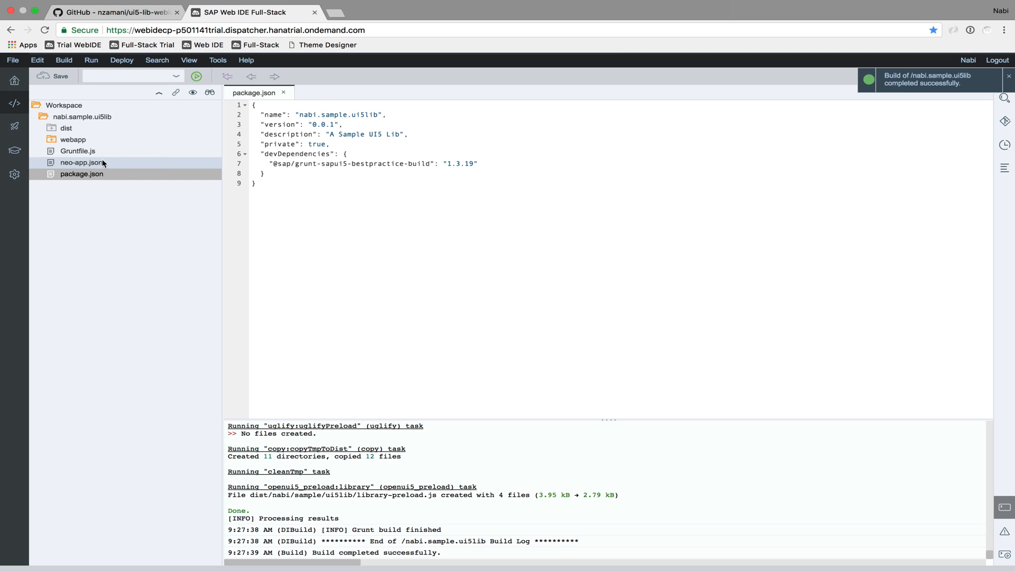
double_click(78, 150)
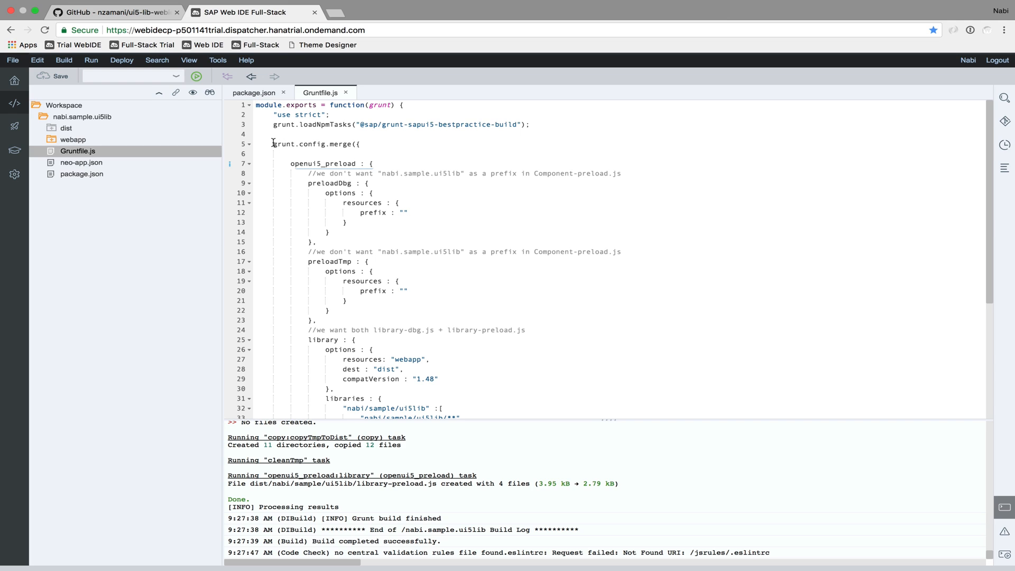
drag(291, 164, 370, 184)
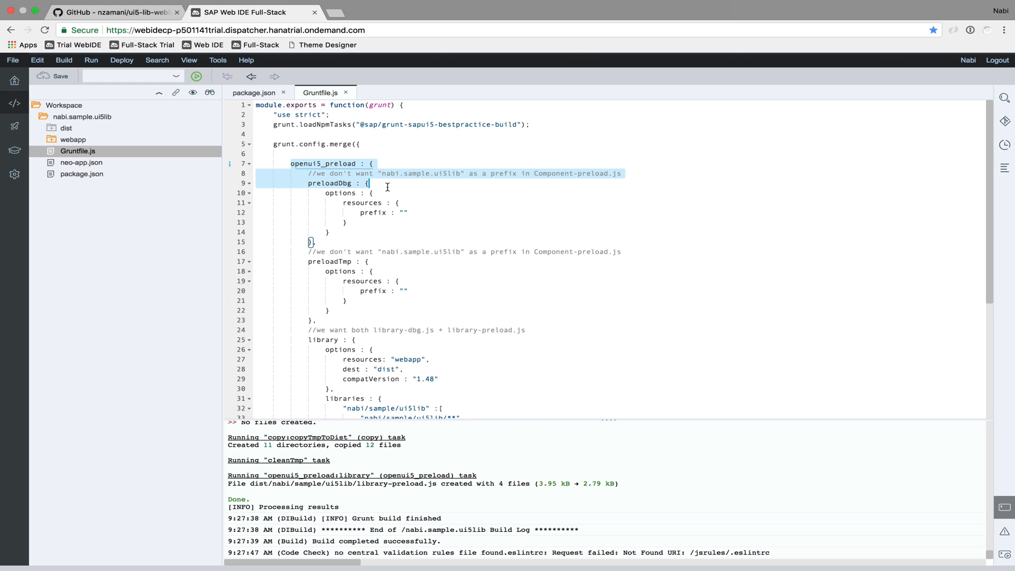
scroll(416, 262, down, 5)
scroll(415, 262, down, 4)
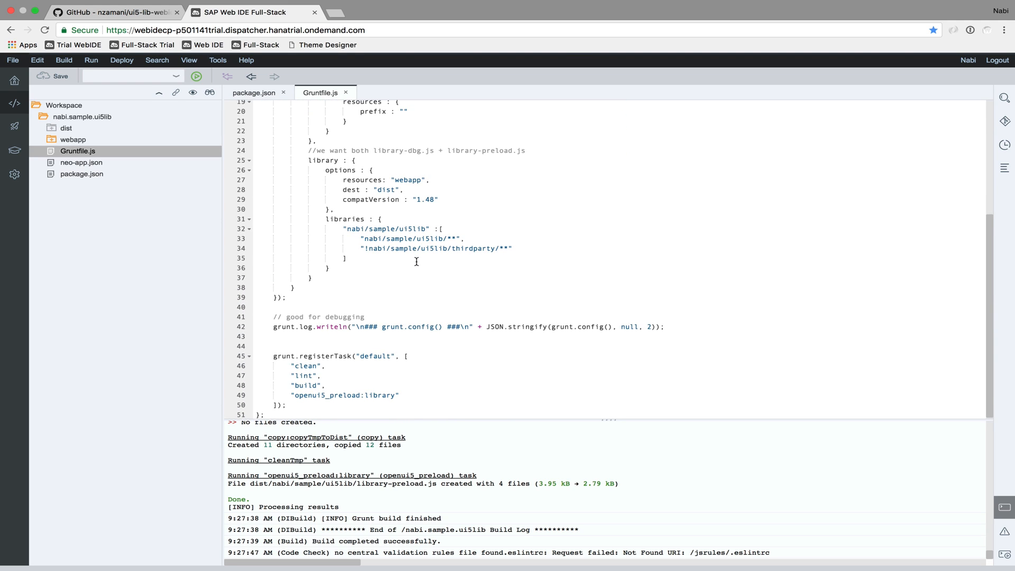
scroll(416, 262, up, 4)
scroll(416, 262, up, 5)
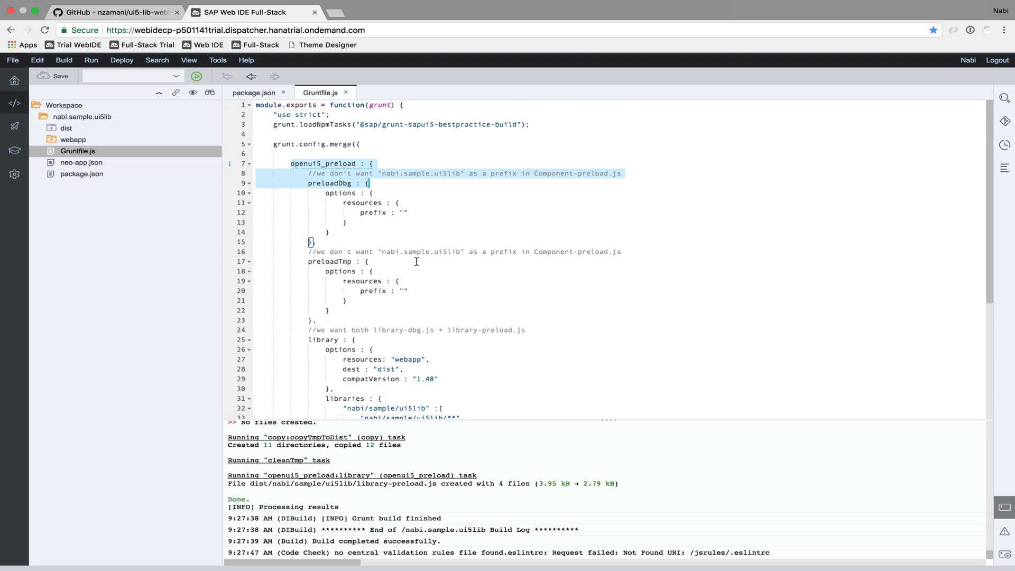
scroll(416, 261, down, 4)
scroll(416, 261, down, 5)
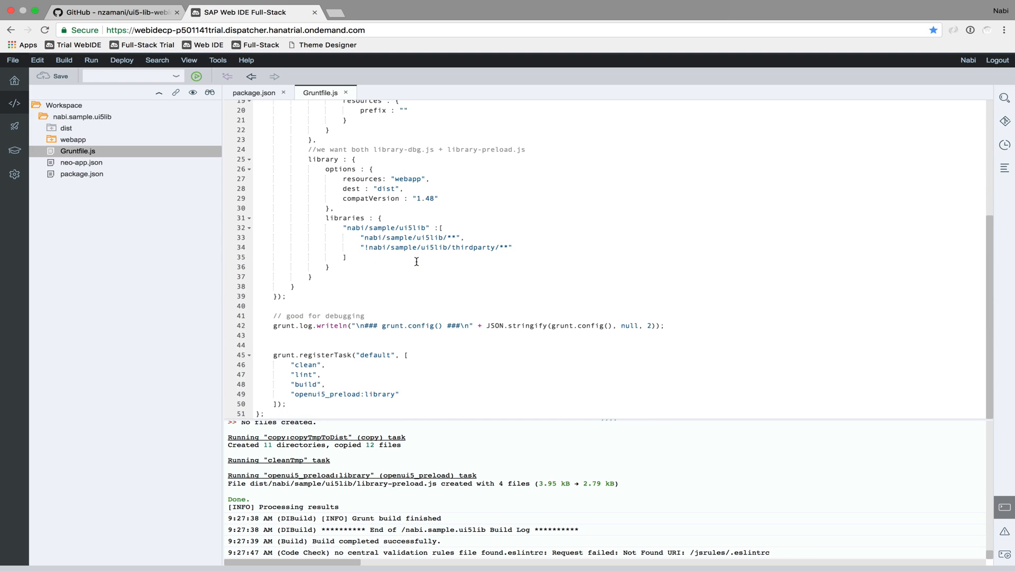
scroll(416, 261, up, 5)
scroll(416, 262, up, 3)
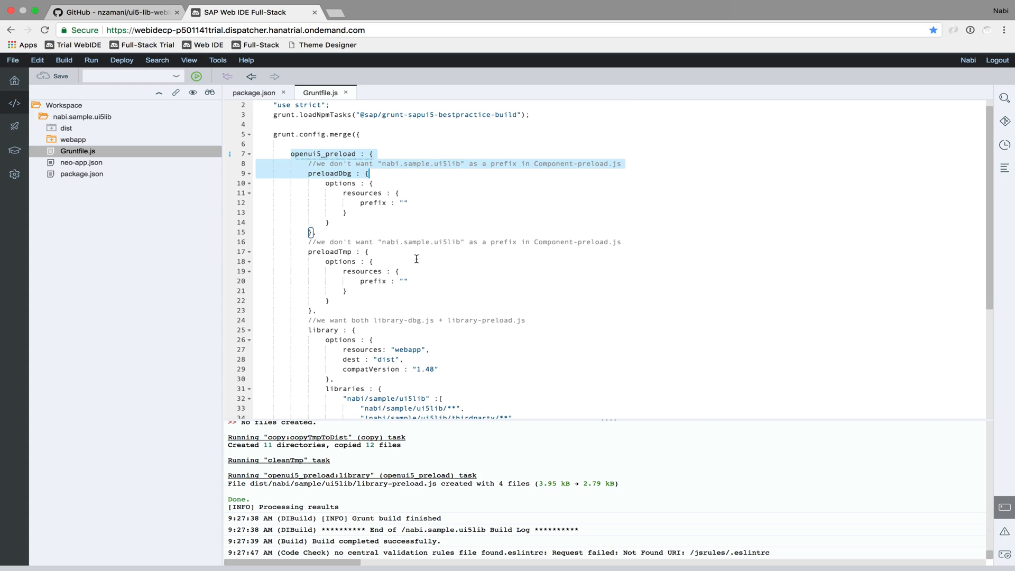
click(412, 203)
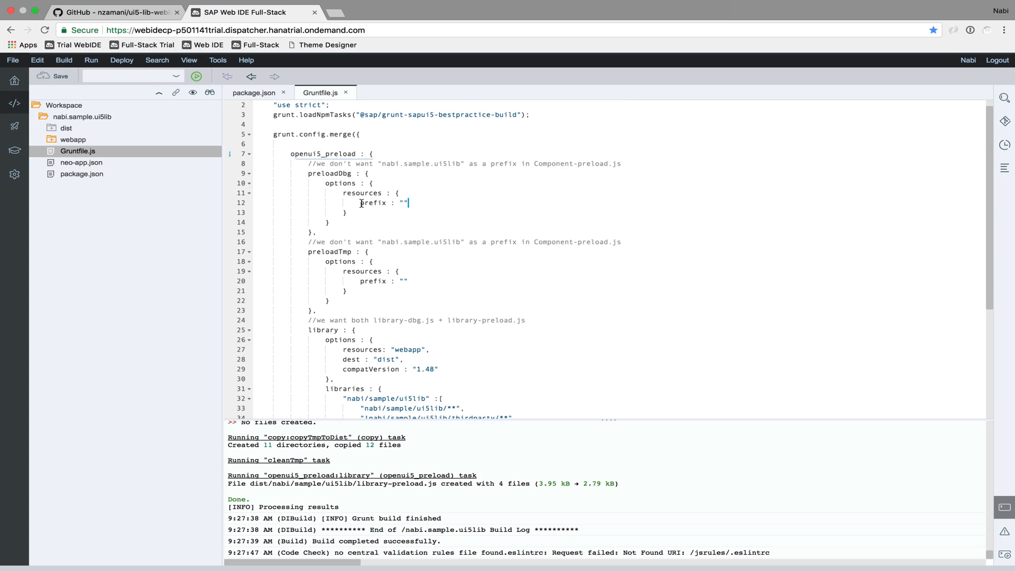
drag(361, 203, 410, 204)
double_click(333, 174)
double_click(331, 252)
scroll(407, 301, down, 3)
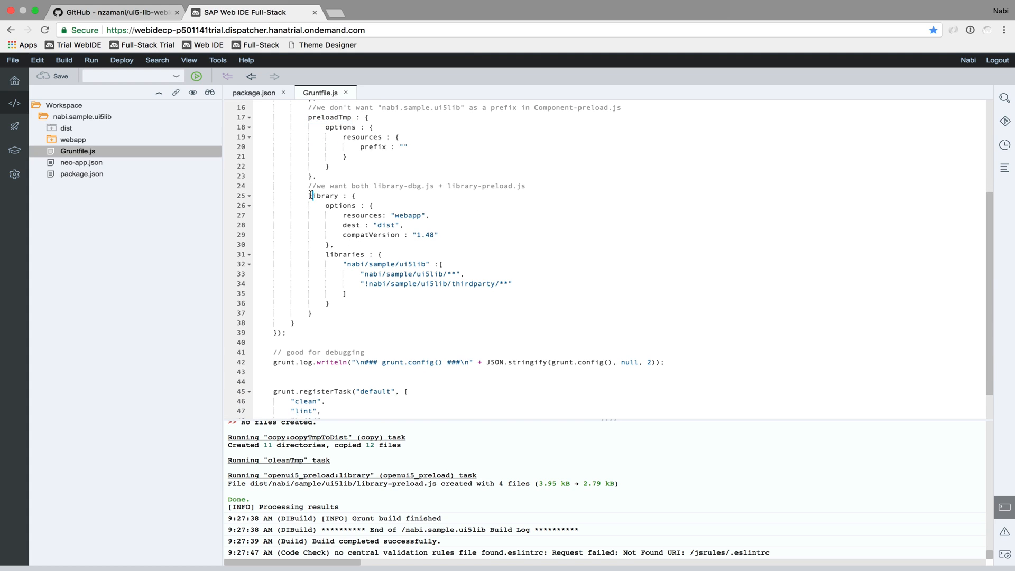
drag(310, 196, 337, 196)
drag(448, 187, 528, 188)
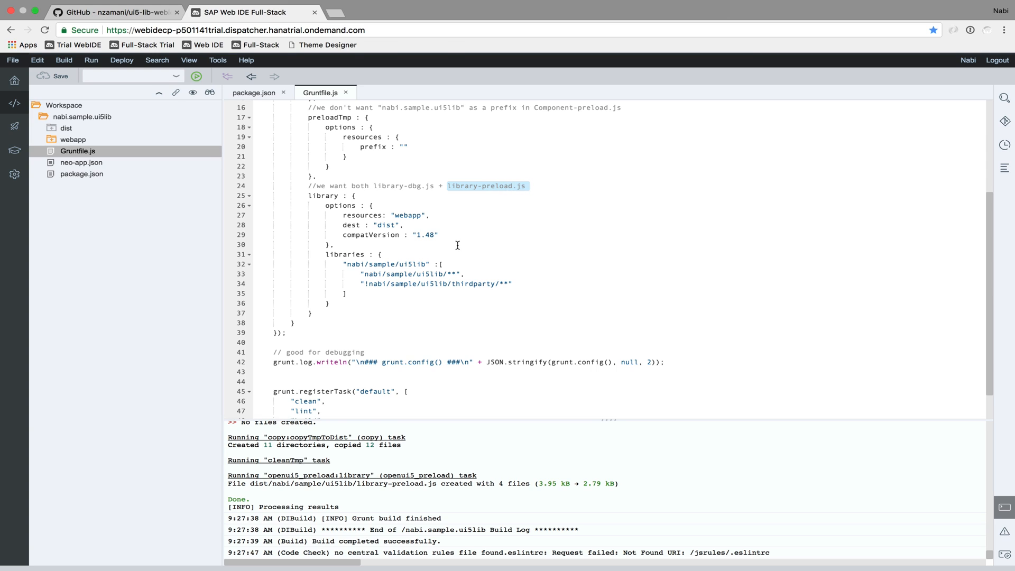
scroll(458, 245, down, 2)
drag(292, 394, 404, 395)
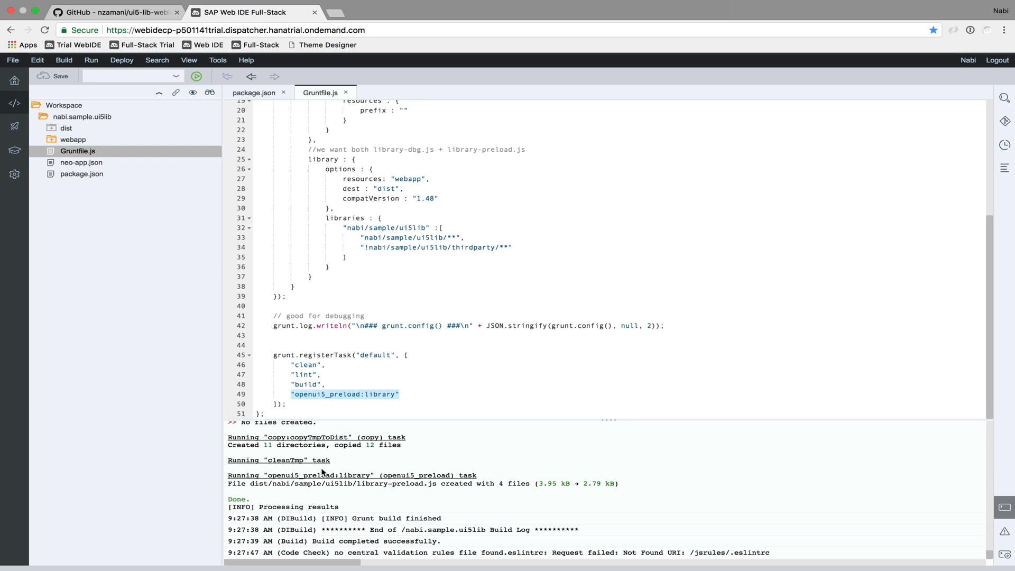
scroll(322, 471, up, 5)
scroll(322, 471, up, 5)
scroll(322, 471, up, 5)
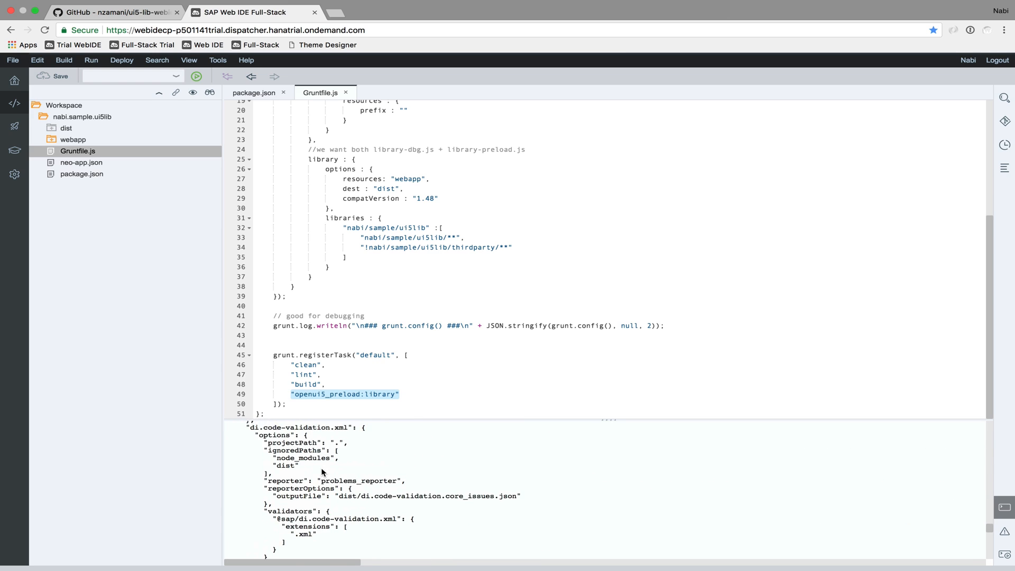
scroll(323, 445, up, 3)
Step: Select the grunt.log statement on line 42 and drag the splitter to enlarge the build output area
click(276, 326)
drag(276, 326, 668, 327)
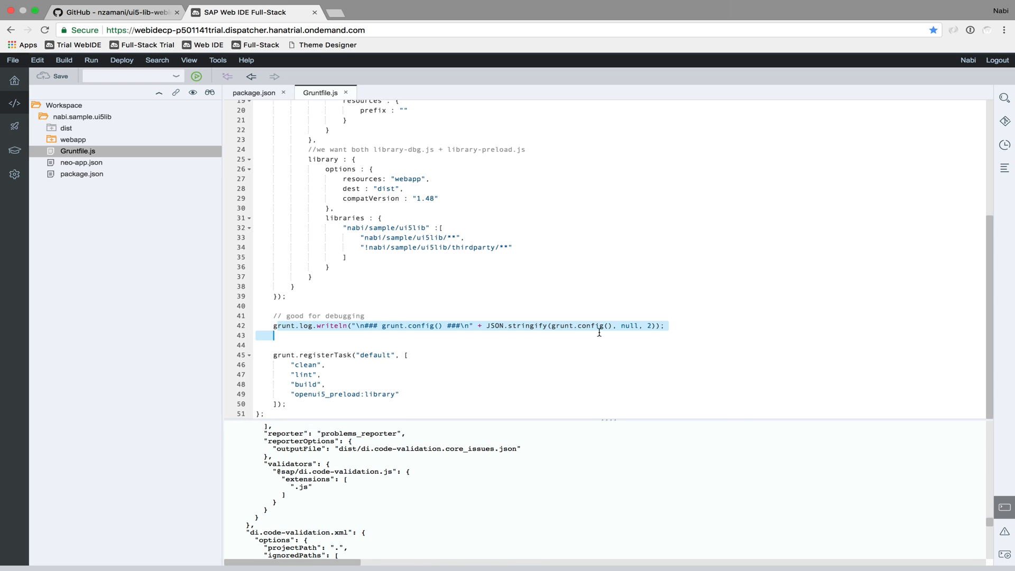
scroll(438, 481, down, 4)
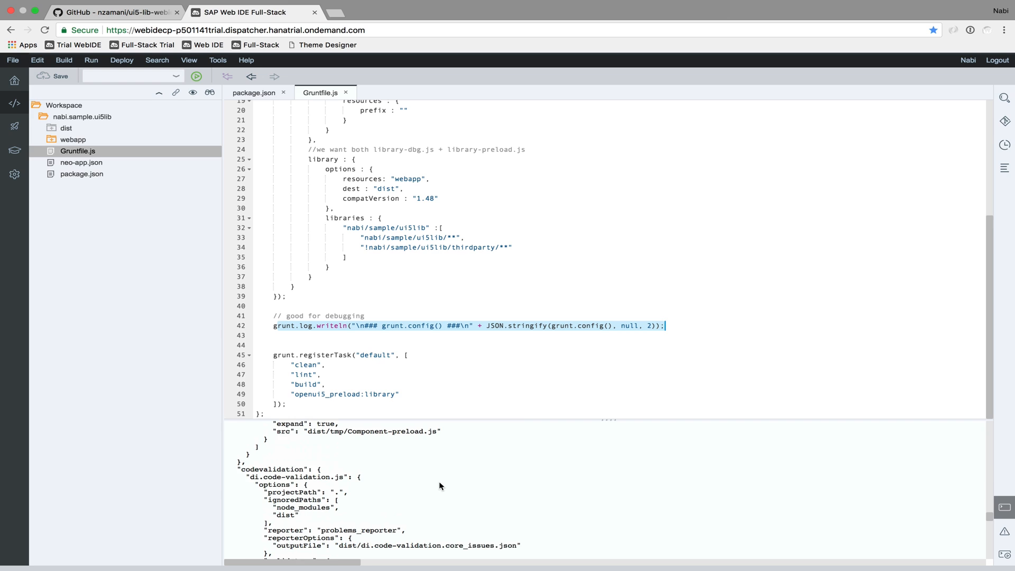
scroll(439, 481, down, 4)
scroll(439, 481, down, 4)
scroll(438, 481, down, 3)
scroll(438, 481, down, 4)
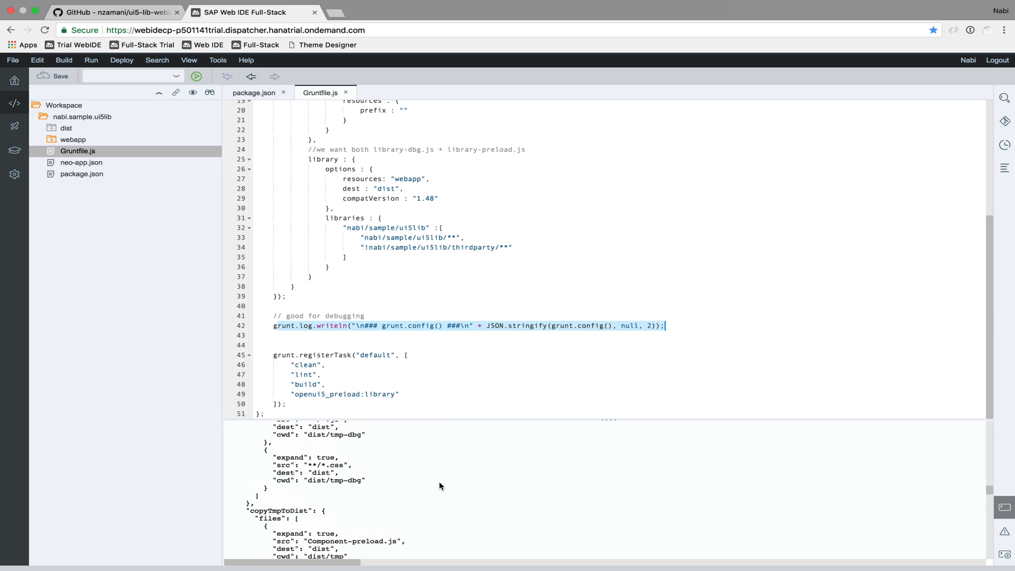
scroll(439, 482, down, 4)
scroll(438, 482, down, 4)
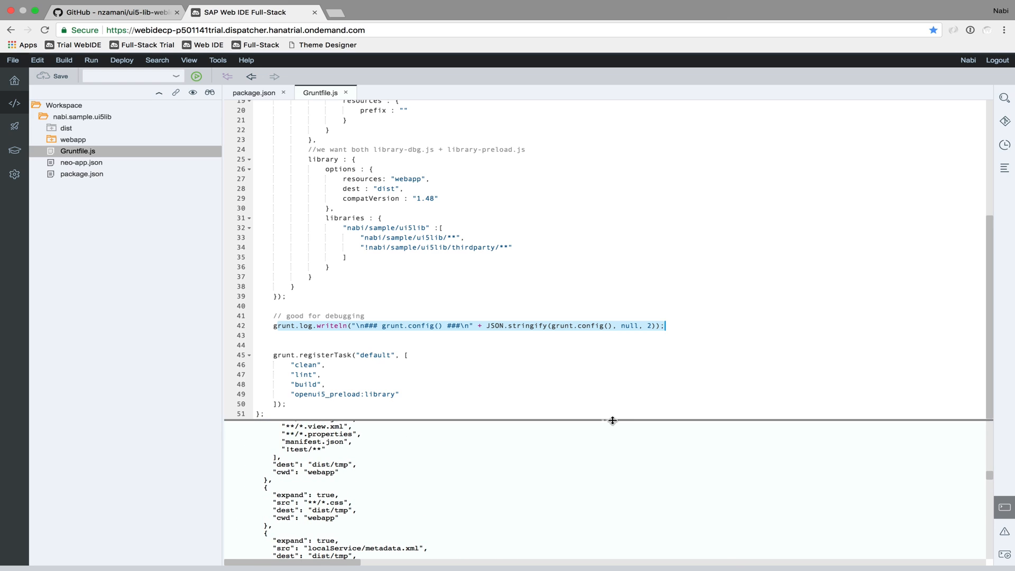
drag(616, 422, 610, 287)
scroll(412, 401, down, 3)
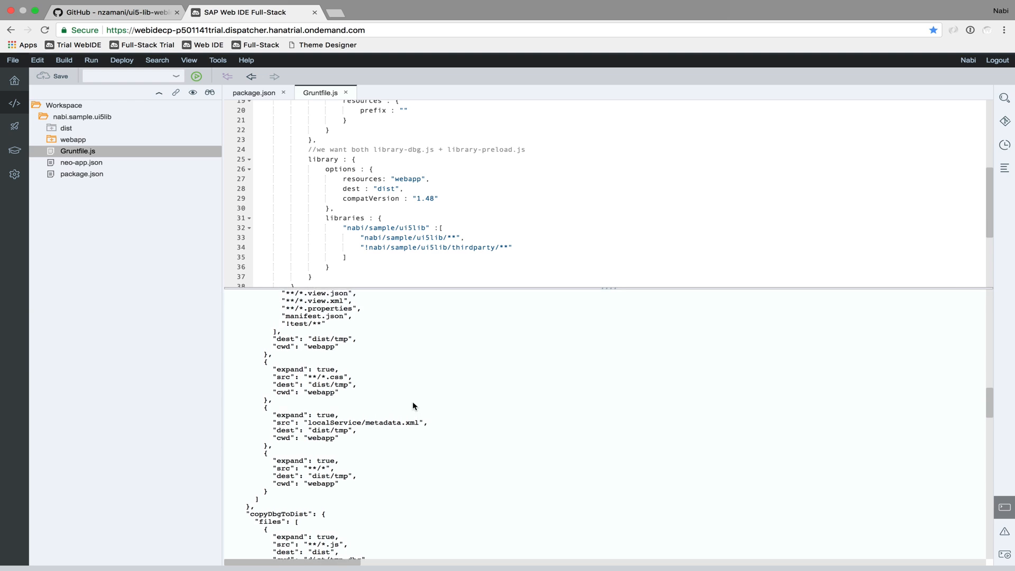
scroll(412, 402, down, 3)
scroll(412, 401, down, 3)
scroll(412, 401, down, 3)
scroll(412, 401, up, 8)
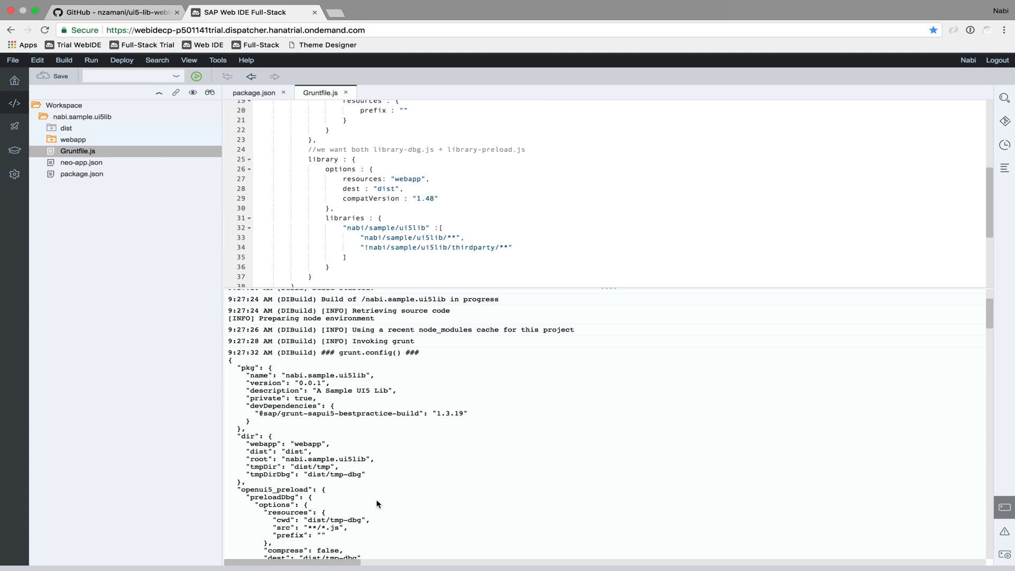
scroll(332, 472, down, 3)
scroll(333, 472, down, 2)
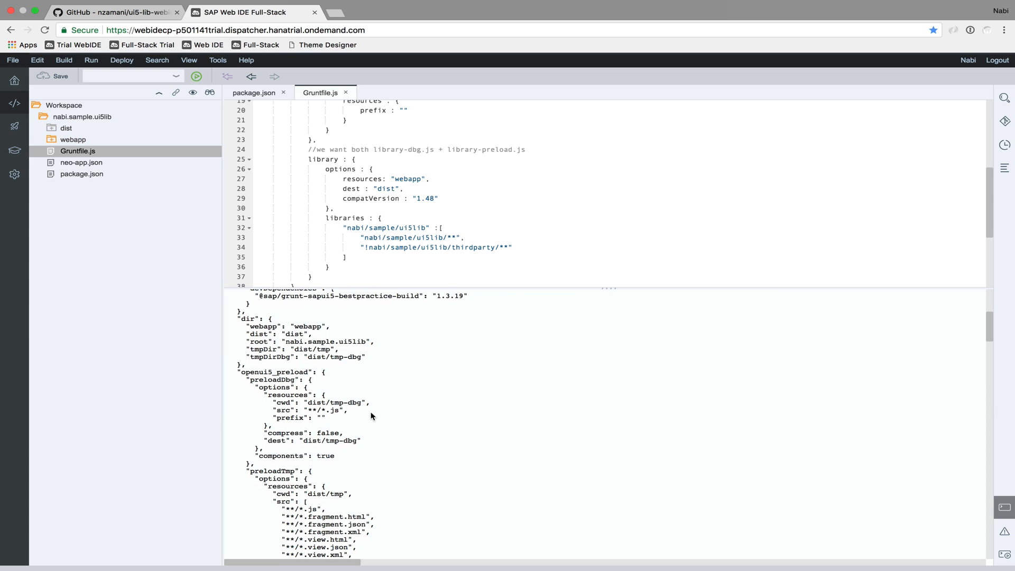
scroll(415, 194, up, 5)
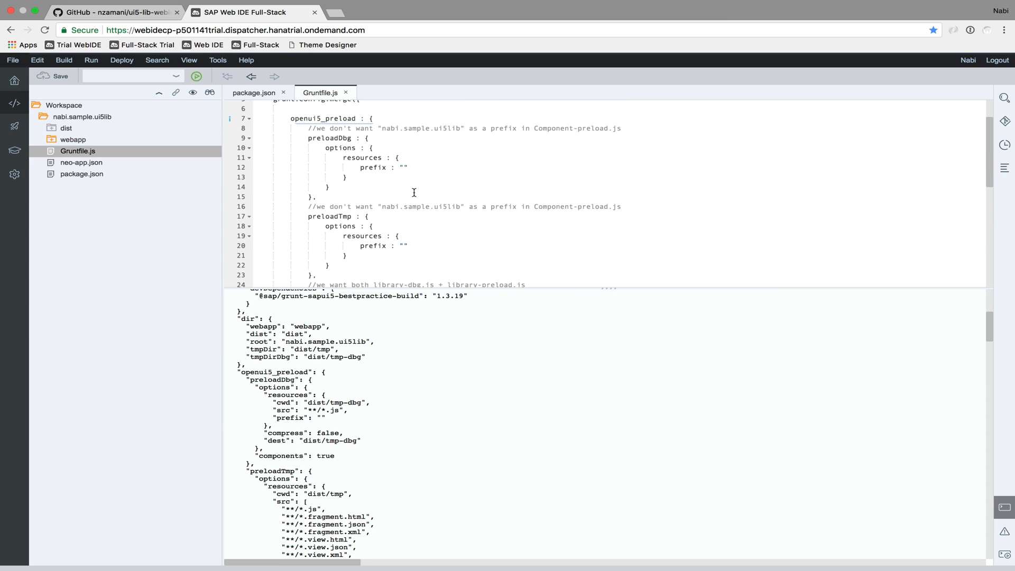
Step: Compare the preloadTmp and preloadDbg prefix settings against the logged grunt configuration
double_click(335, 220)
double_click(371, 249)
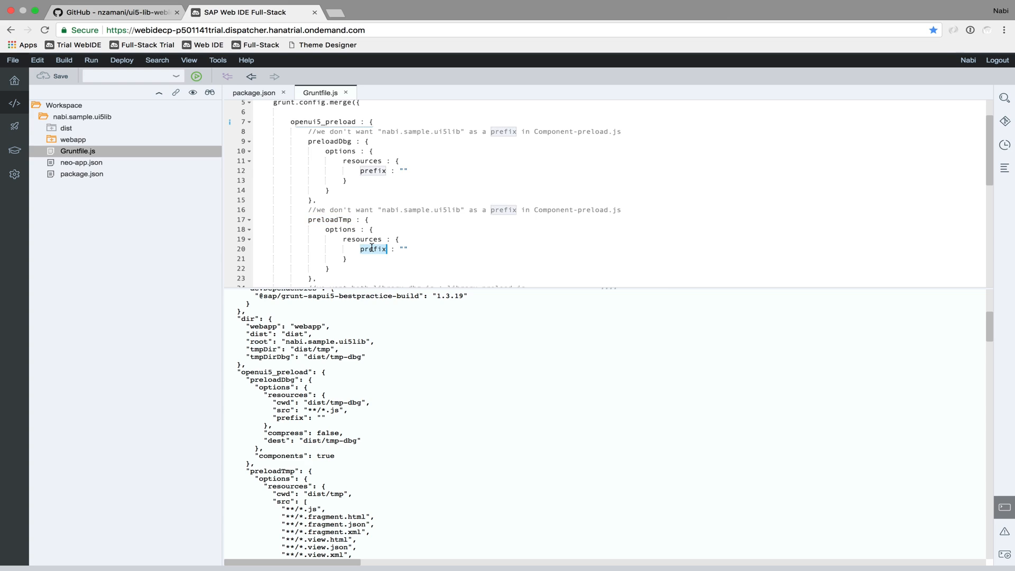
double_click(329, 142)
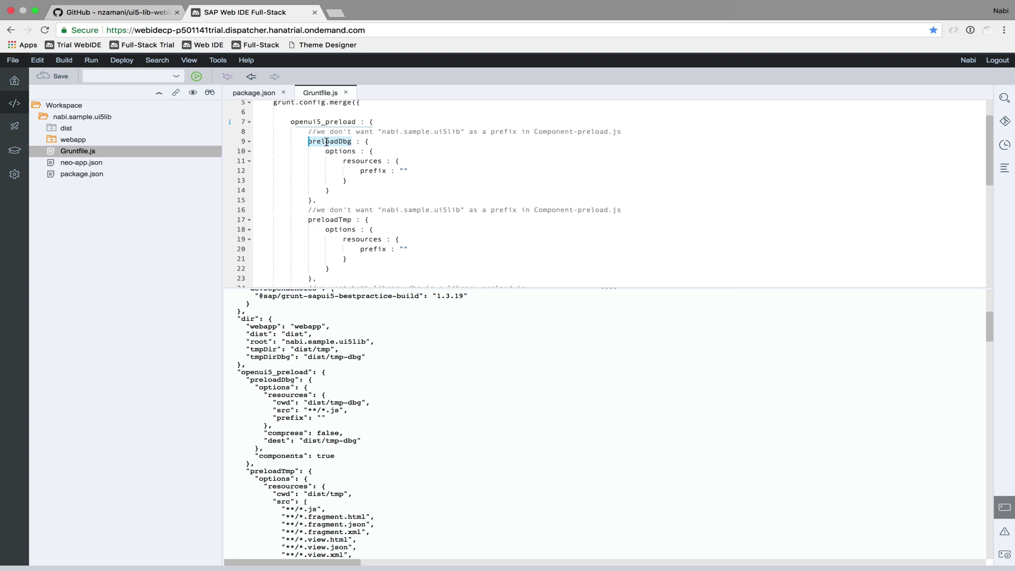
double_click(370, 169)
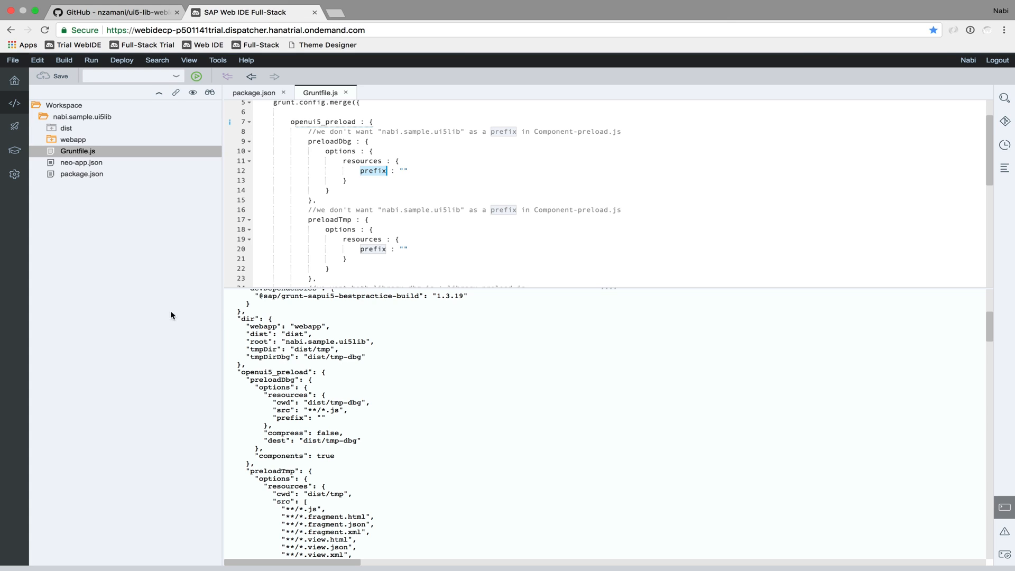
Step: Expand dist to open library-preload.js and the helloworld Component-preload.js in the editor
click(52, 129)
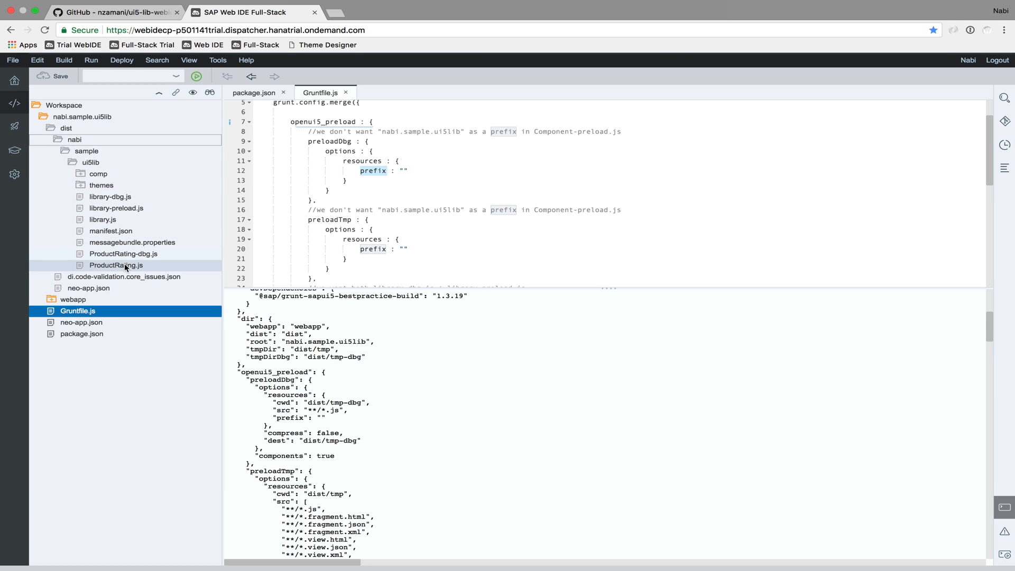
double_click(113, 211)
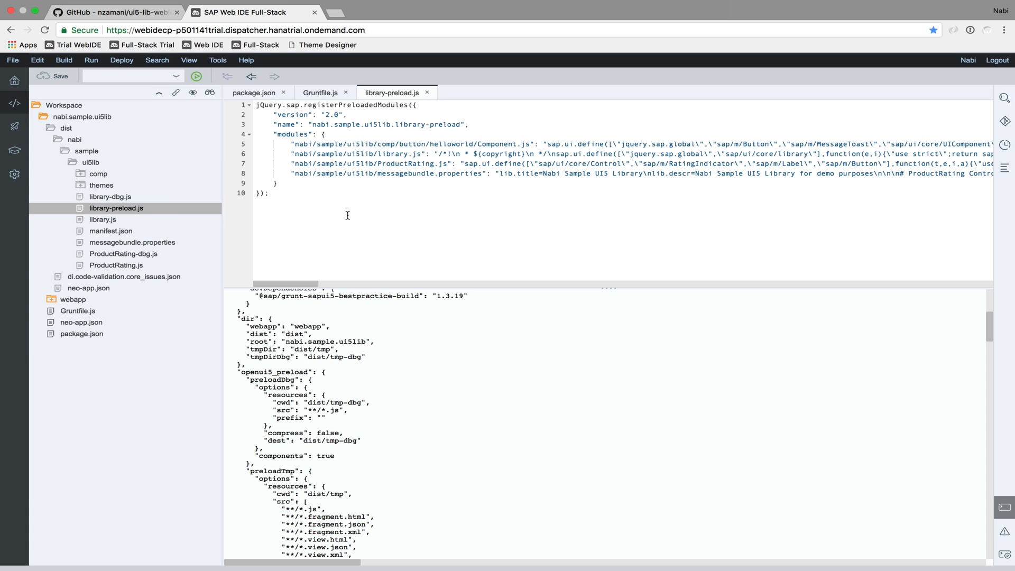
click(81, 175)
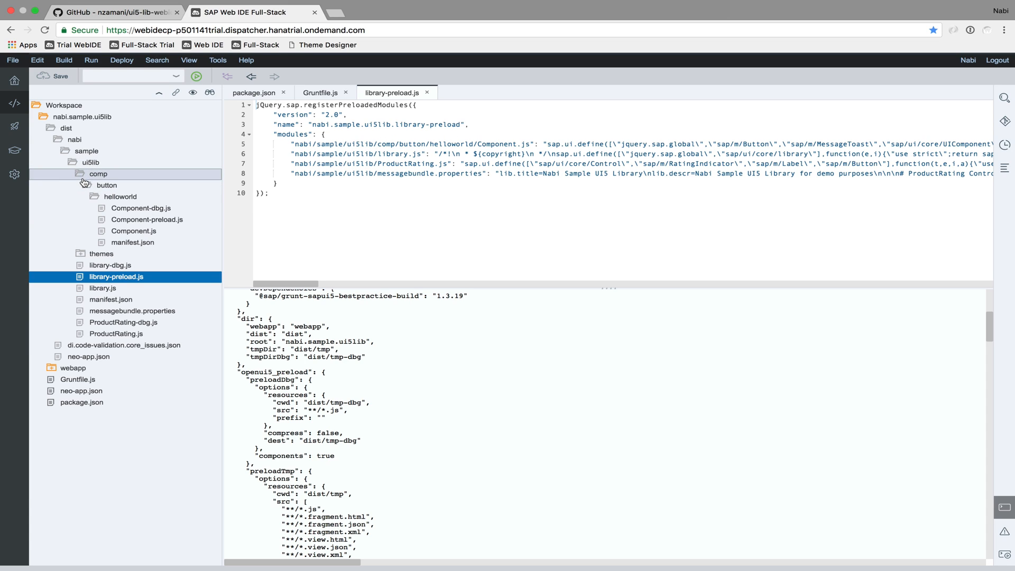
double_click(133, 220)
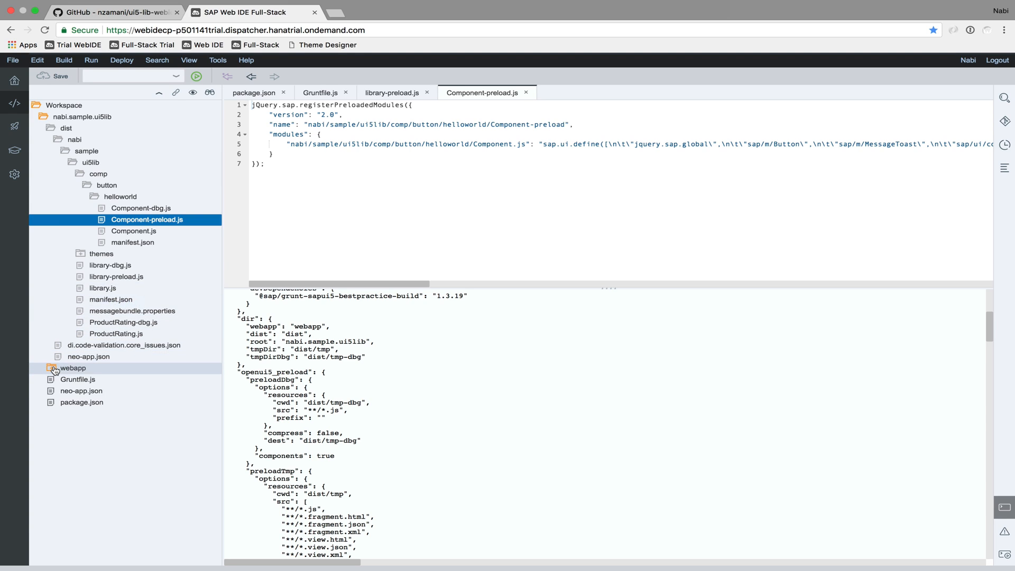
Step: Expand webapp > nabi > sample > ui5lib > comp and open ProductRating.js in the editor
click(44, 117)
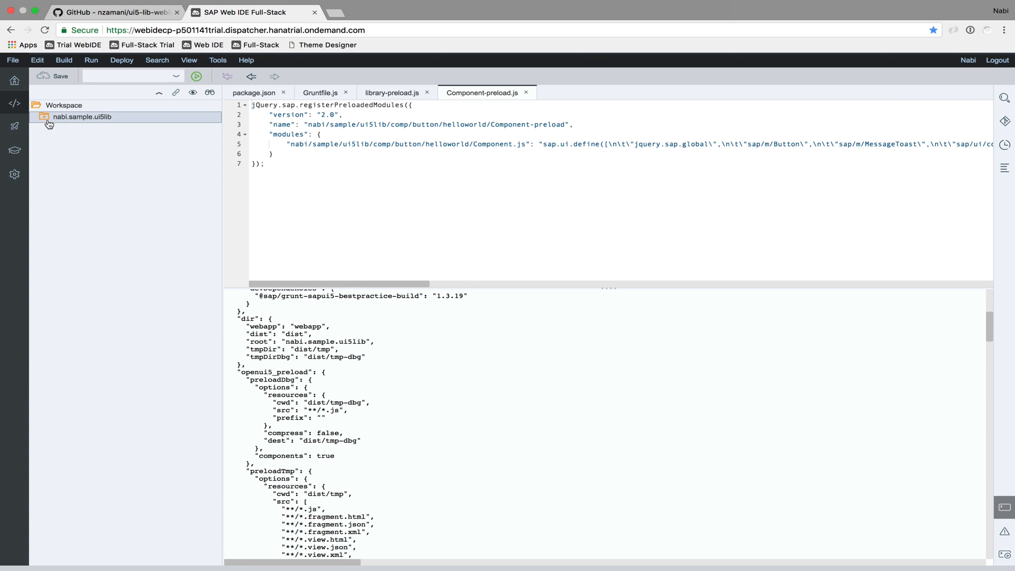
click(45, 117)
click(58, 151)
click(58, 151)
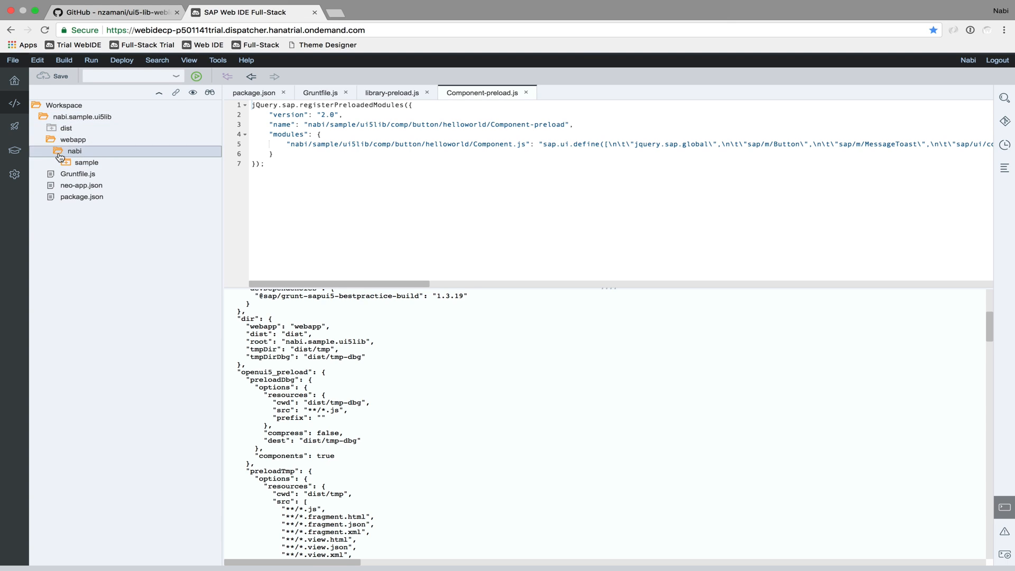
click(79, 174)
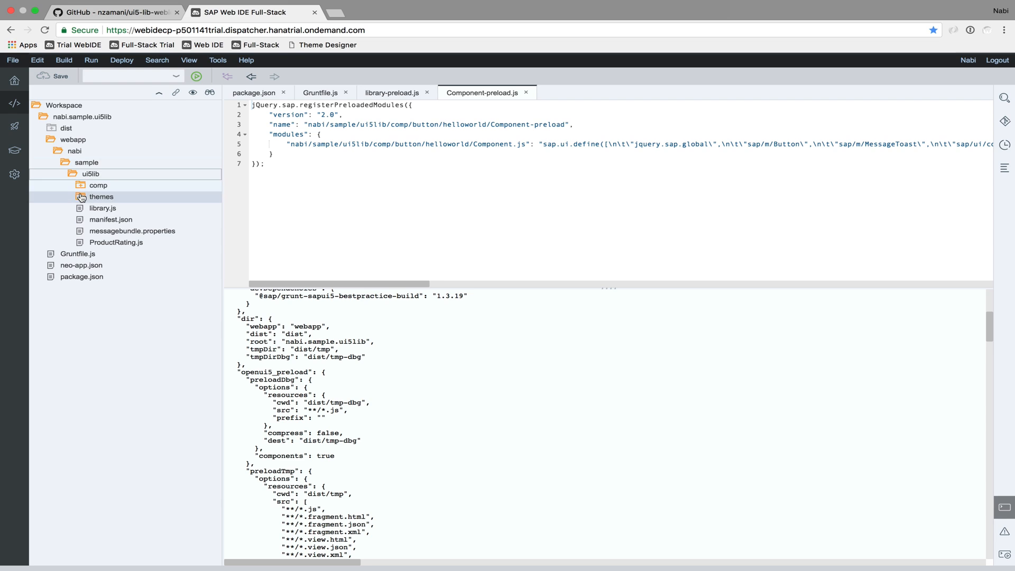
click(80, 185)
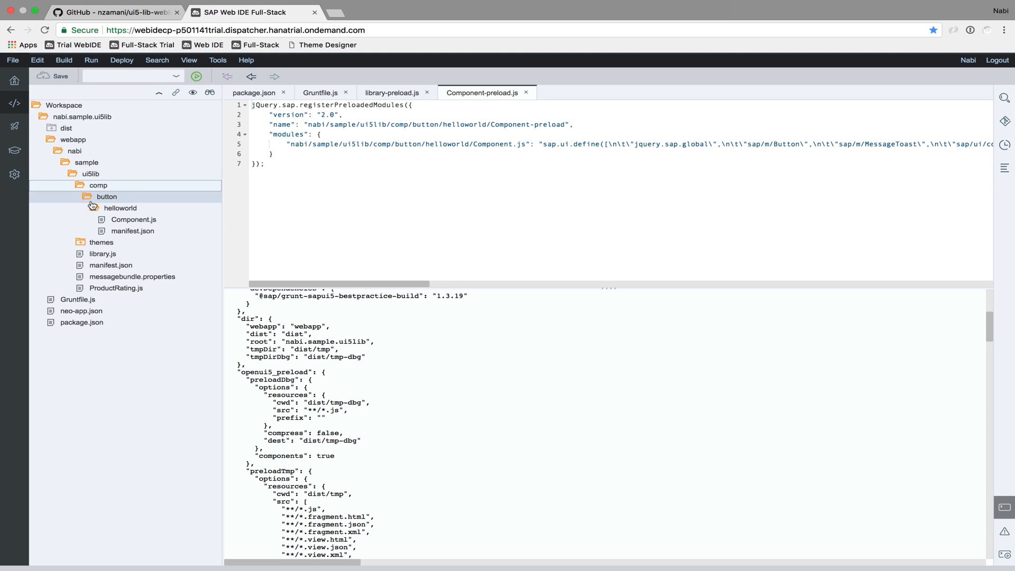
double_click(111, 289)
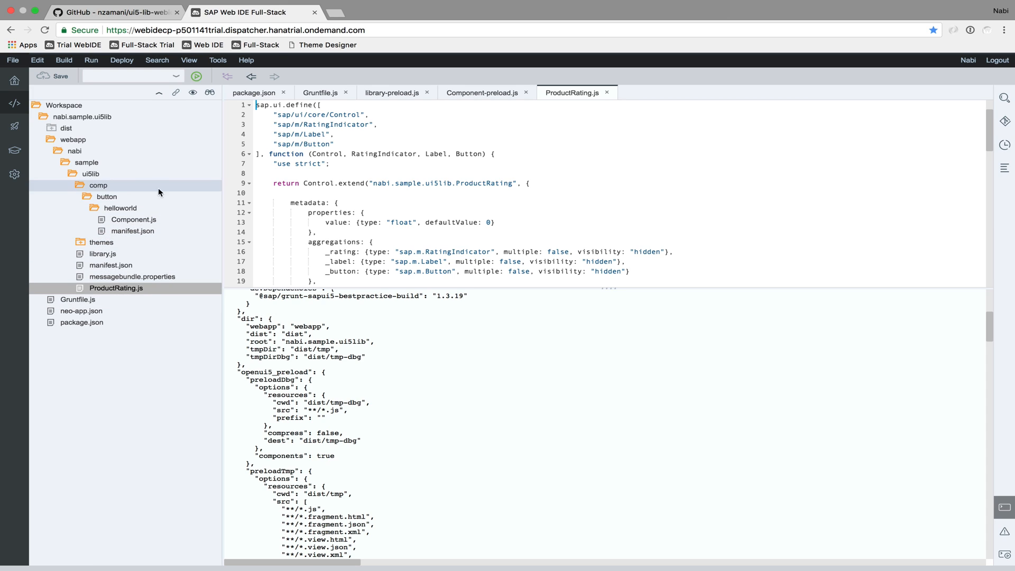
Step: Deploy nabi.sample.ui5lib to SAP Cloud Platform as a new application, version 1.0.0
click(57, 151)
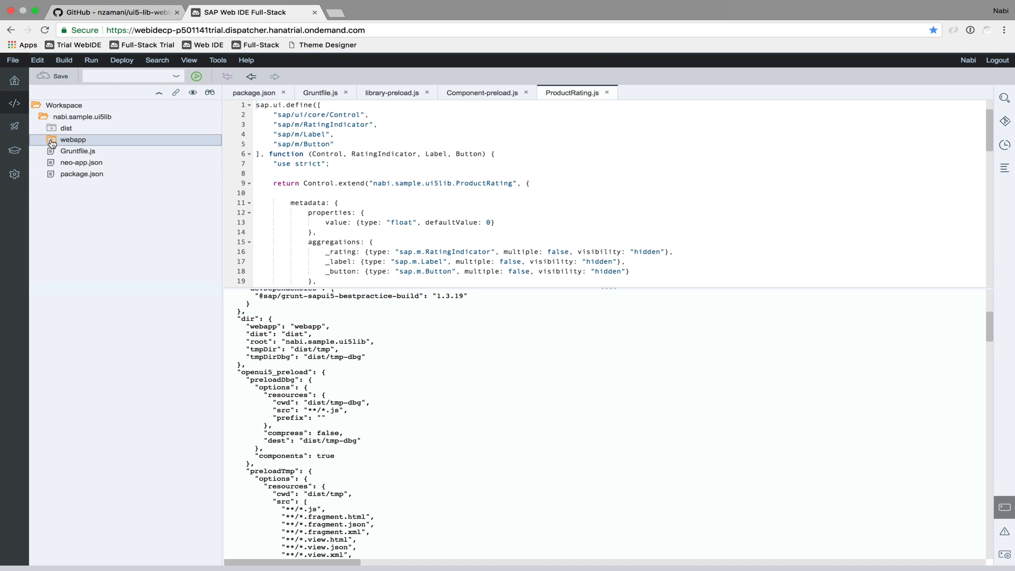
click(66, 117)
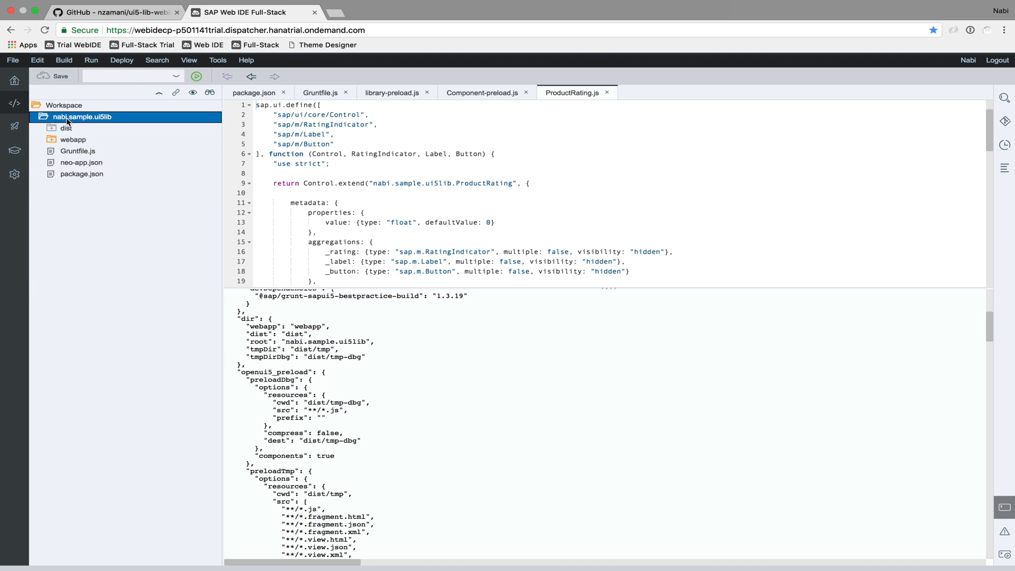
scroll(409, 443, down, 10)
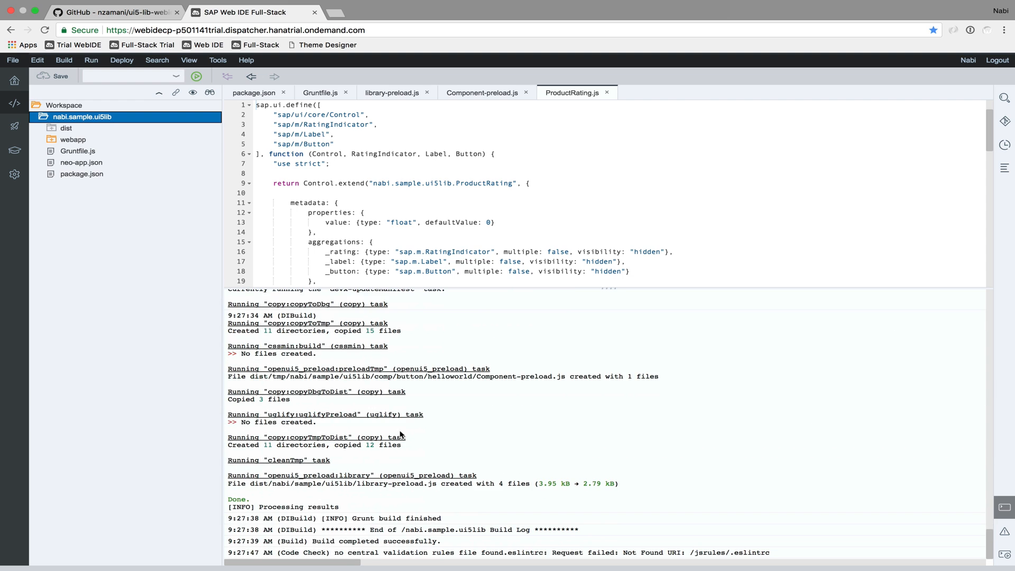
right_click(87, 118)
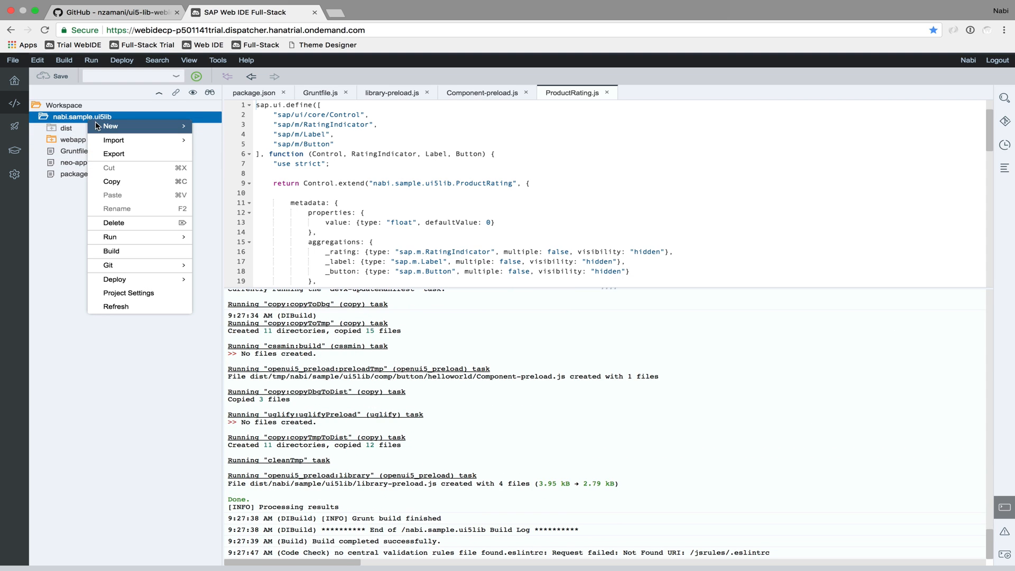
mouse_move(140, 280)
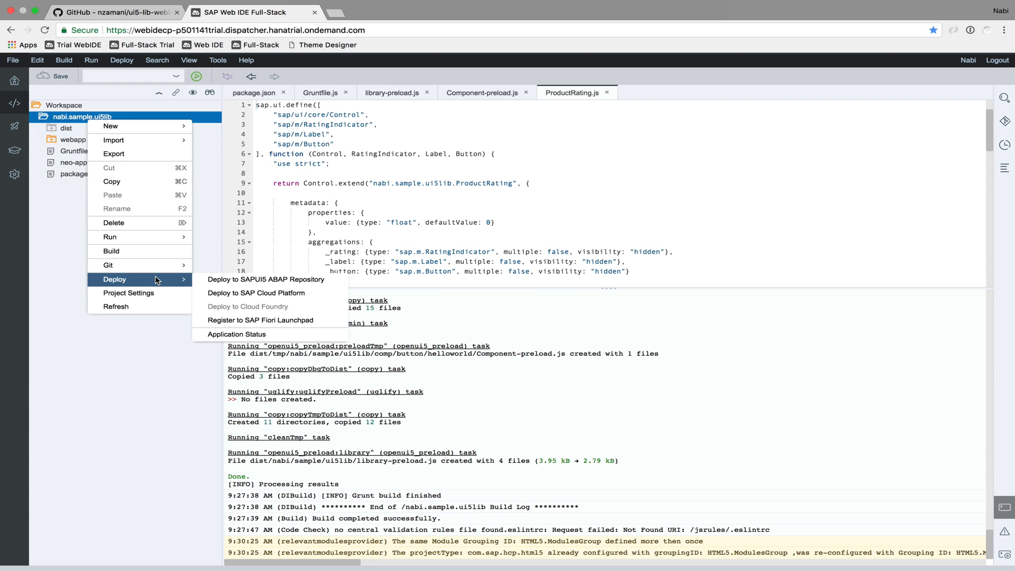
click(301, 294)
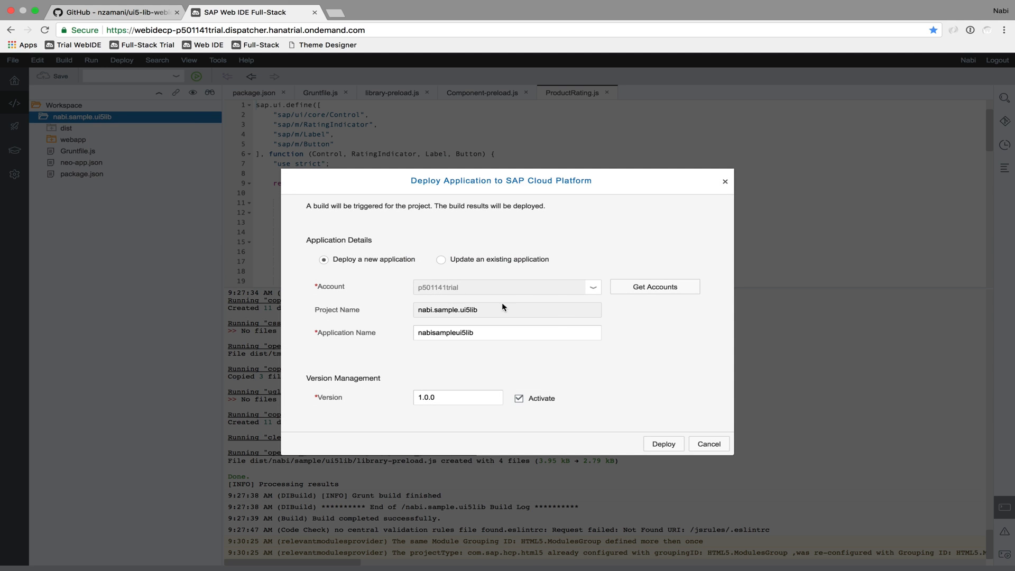
drag(475, 332, 425, 333)
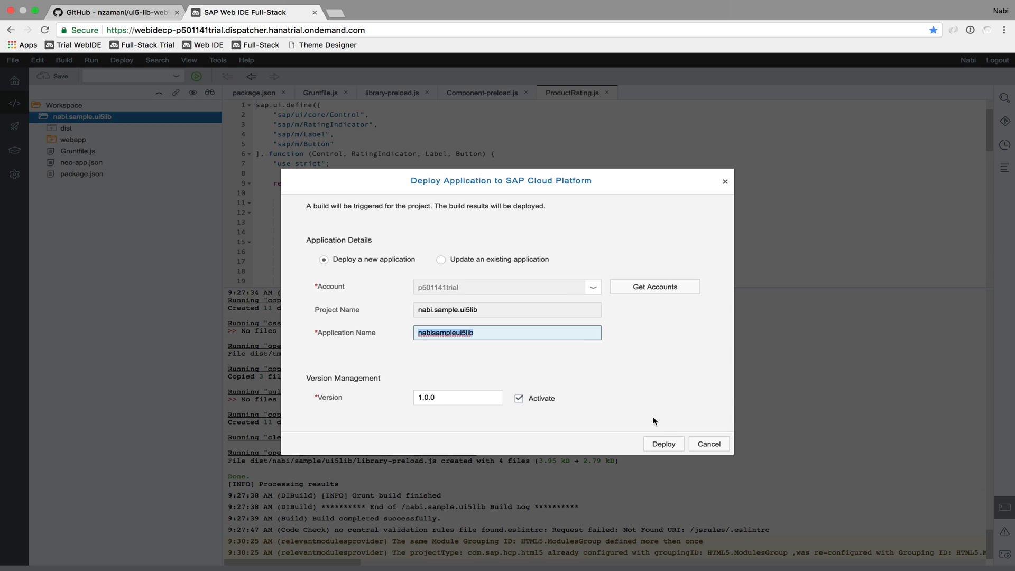
click(665, 444)
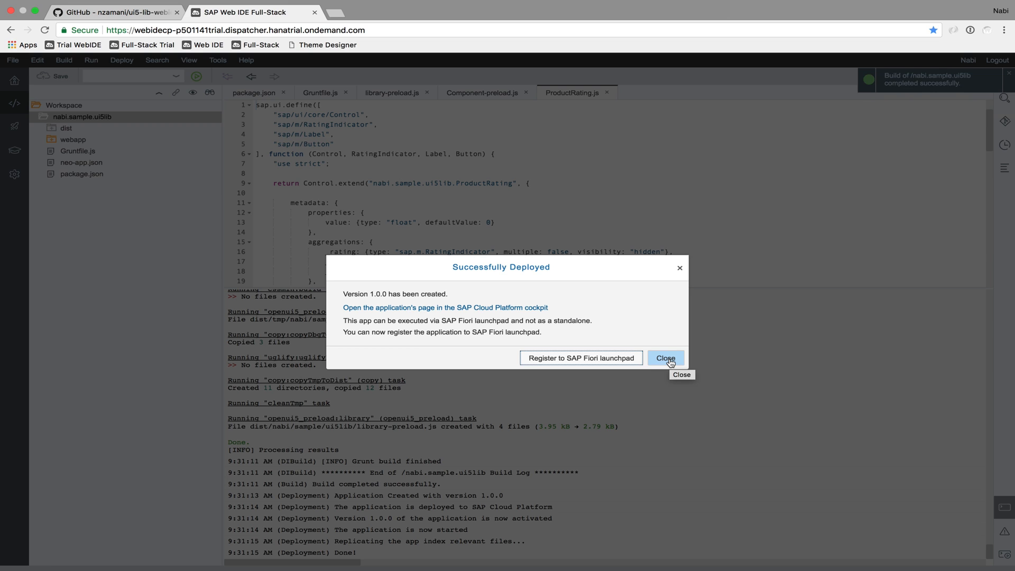
Step: Close the deployment message and import nabi.sample.ui5app.zip from the file system into the workspace
click(666, 359)
click(82, 116)
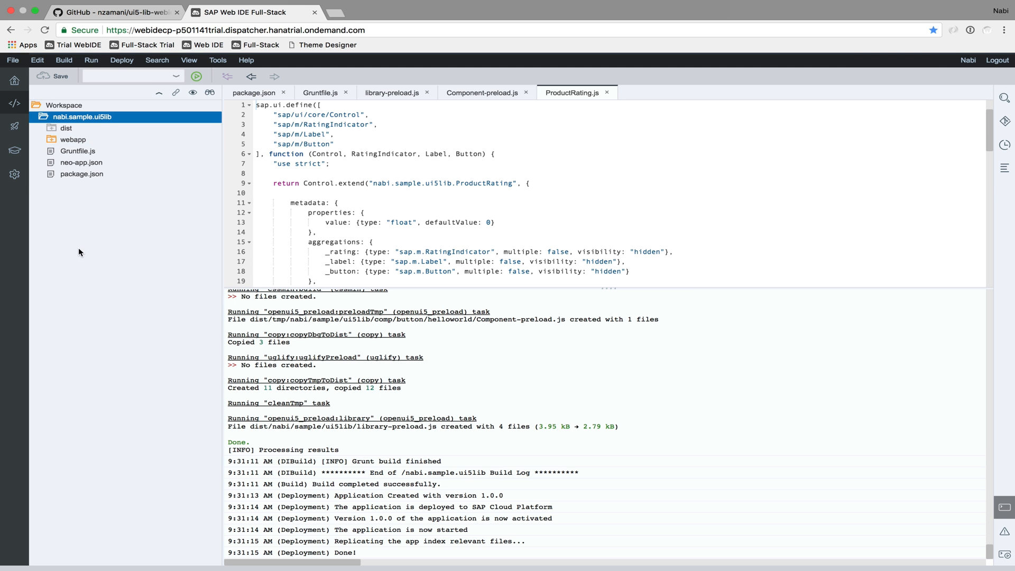
click(43, 117)
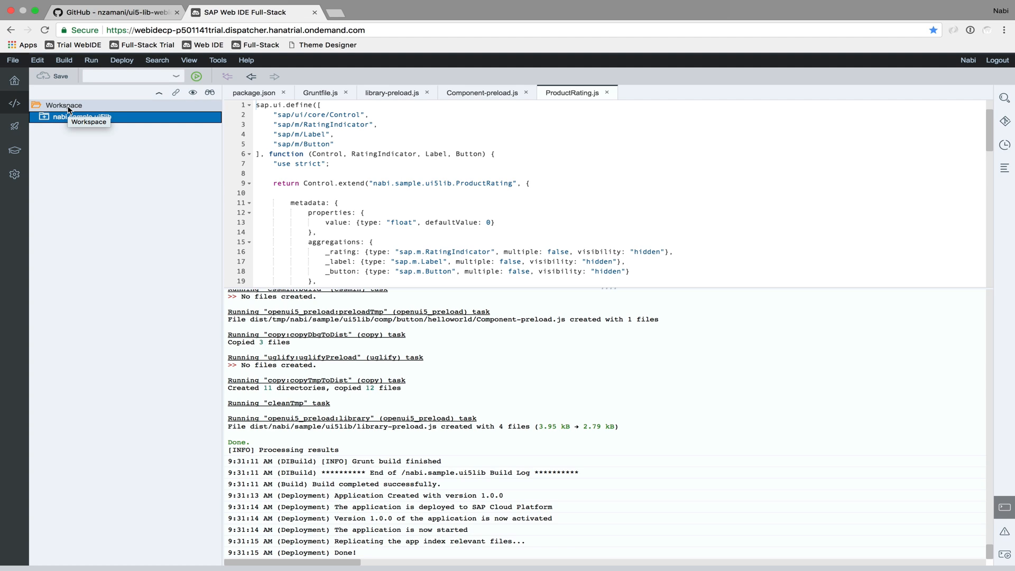
click(68, 107)
right_click(67, 110)
mouse_move(119, 128)
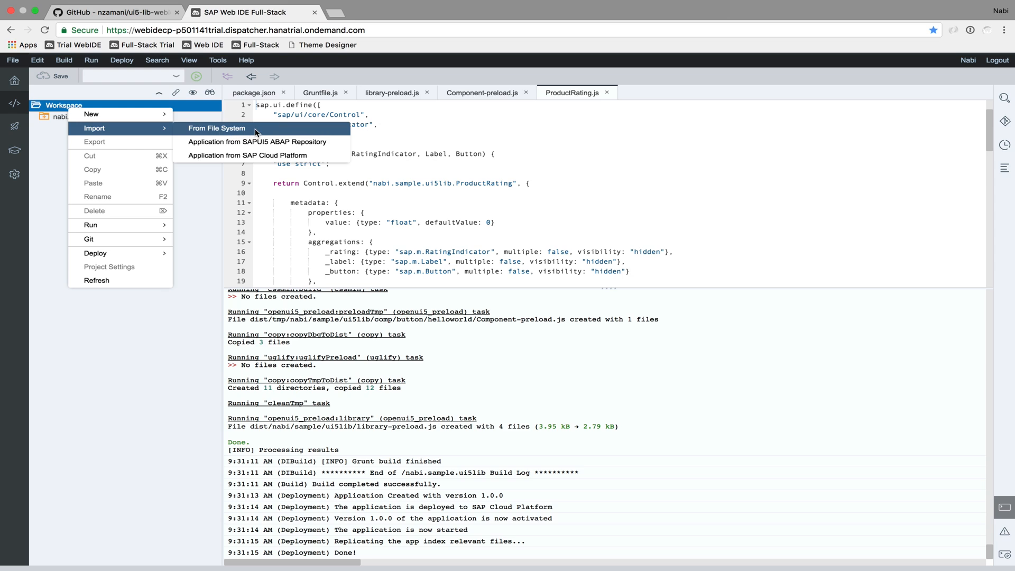
click(216, 129)
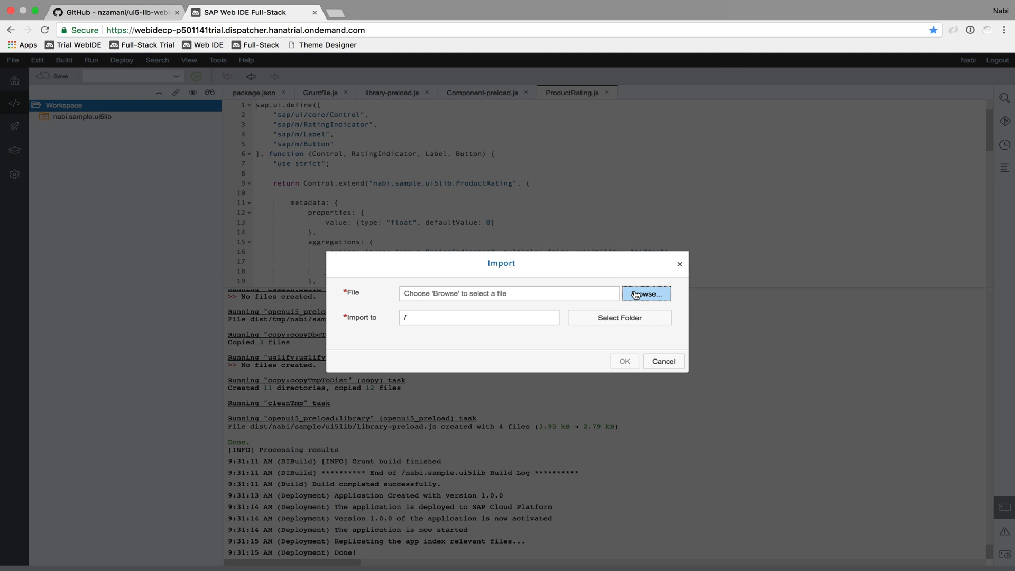
click(645, 294)
click(445, 45)
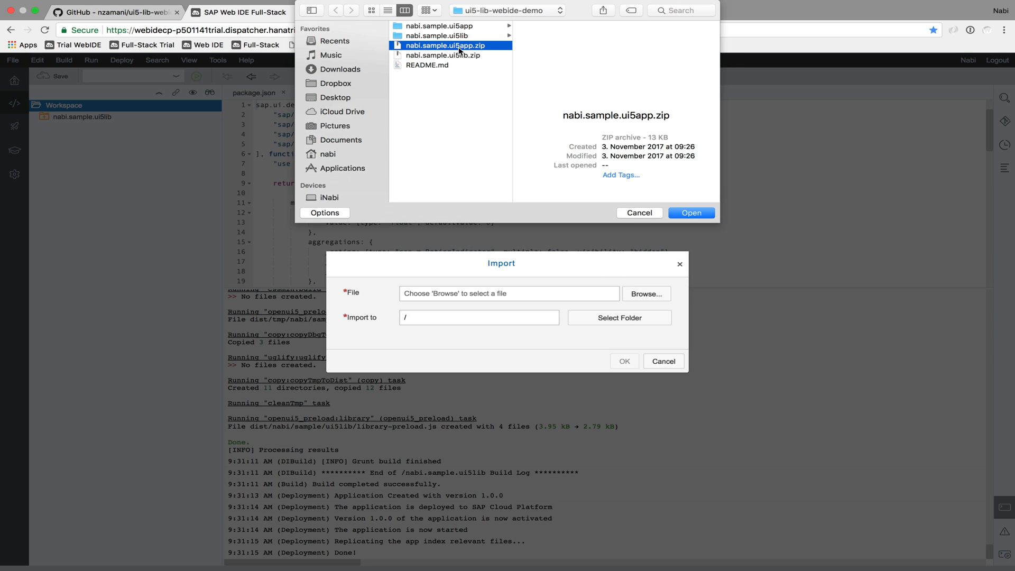
click(683, 212)
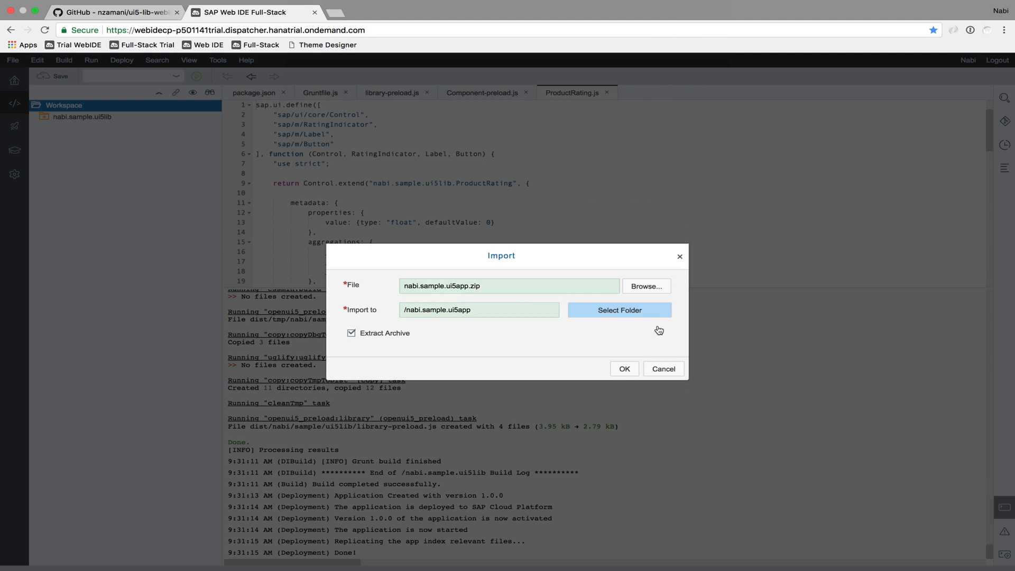
click(625, 361)
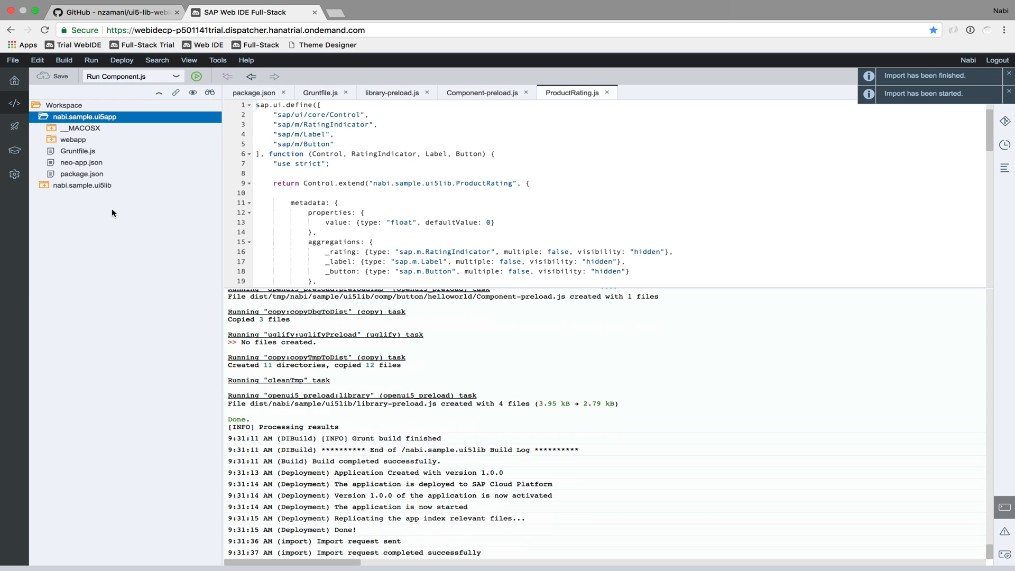
Step: Delete the app's stray __MACOSX folder from the workspace
click(80, 127)
key(Delete)
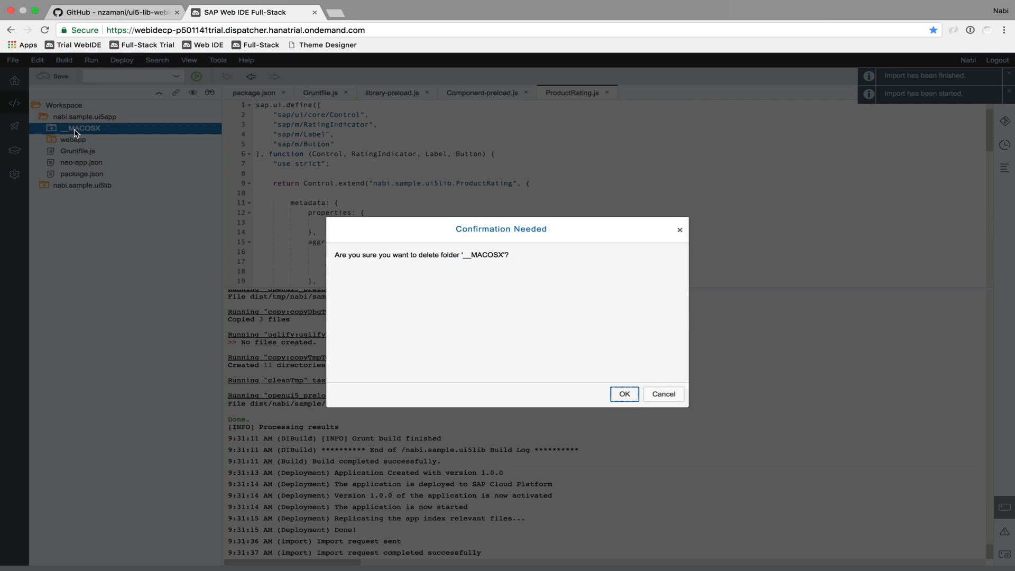
key(Return)
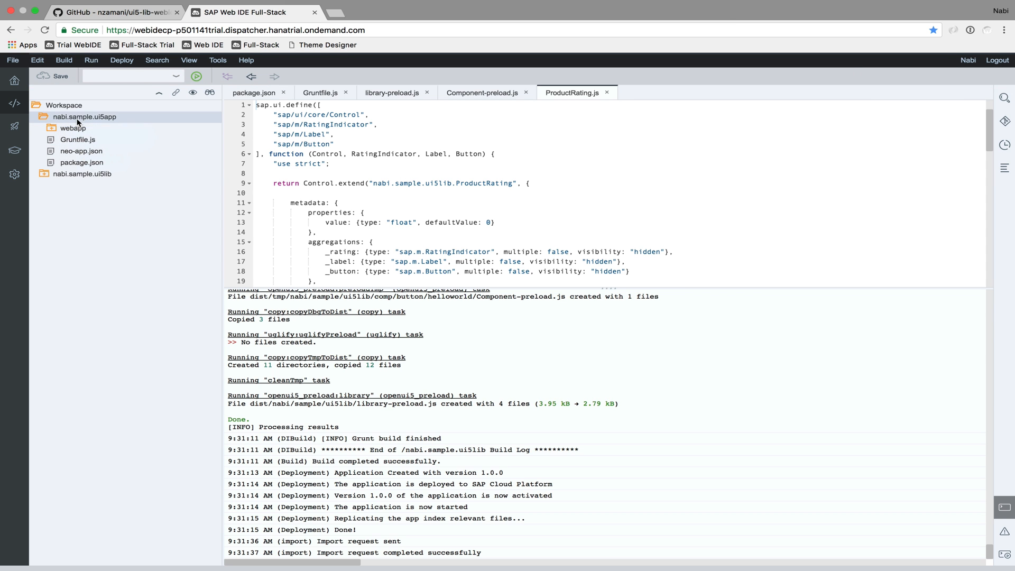
Step: Build the nabi.sample.ui5app project from its context menu
click(84, 117)
right_click(84, 116)
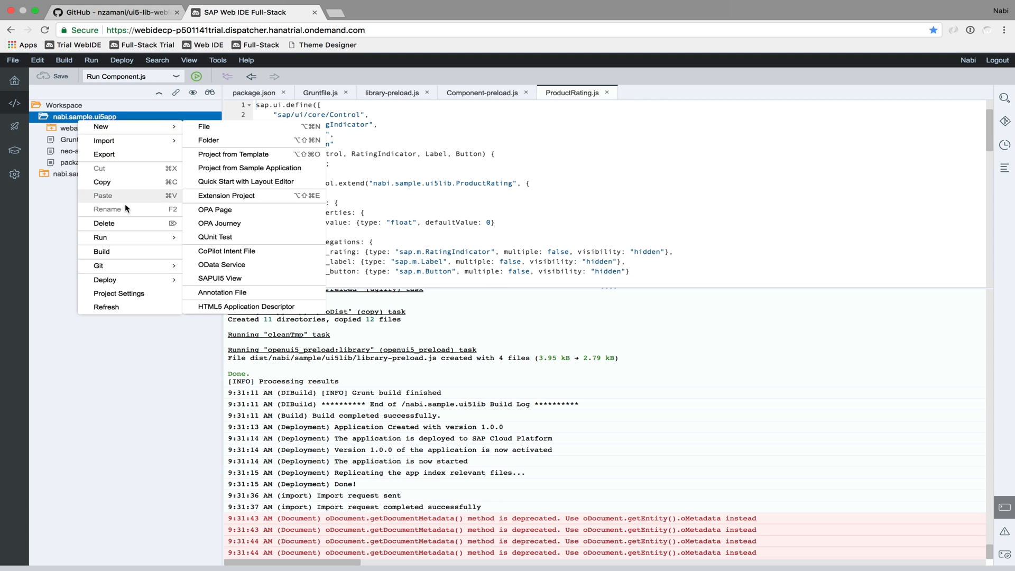
click(121, 249)
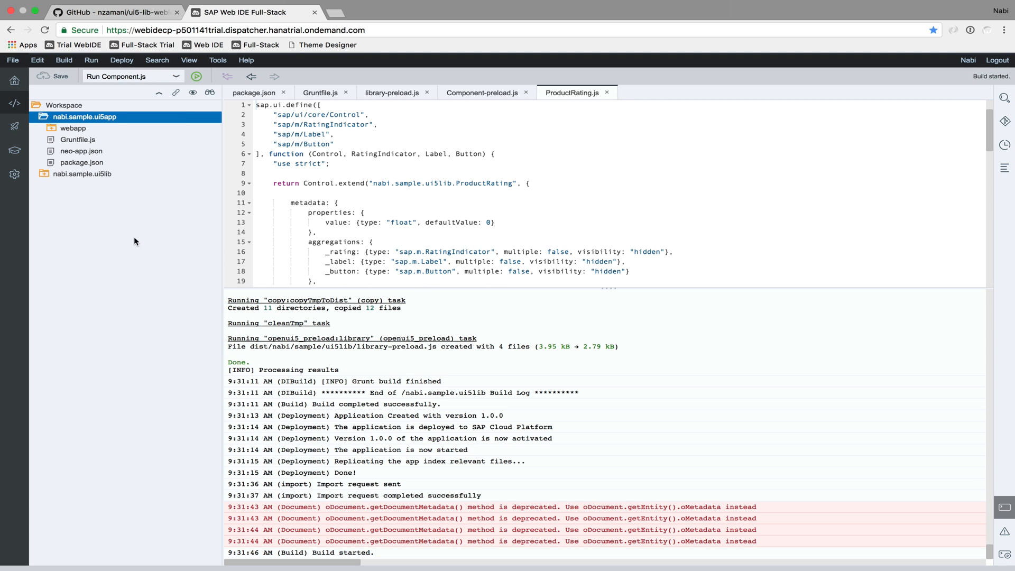
Step: Close all open editor files and expand the app's webapp folder
right_click(259, 93)
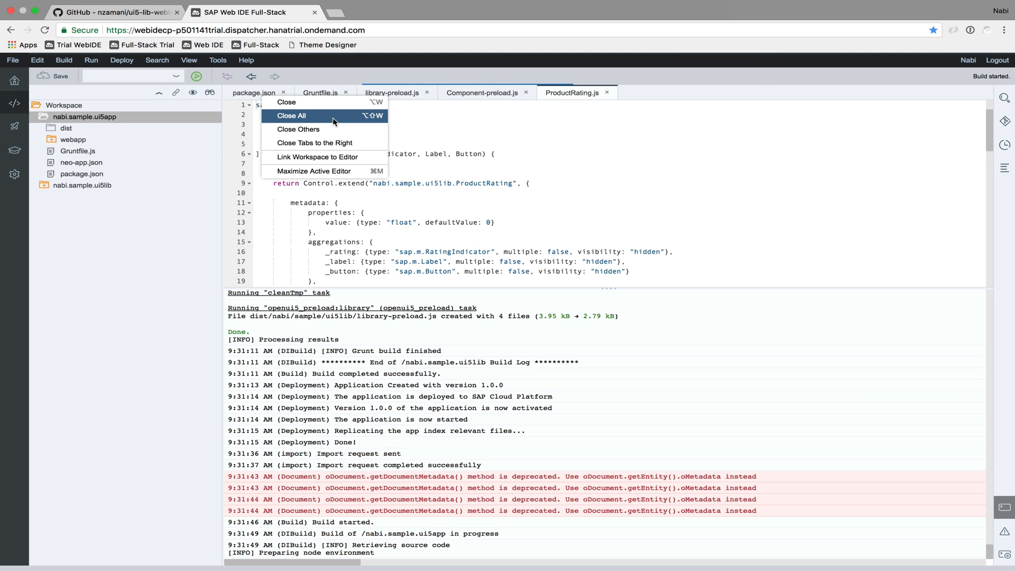
click(333, 118)
click(54, 142)
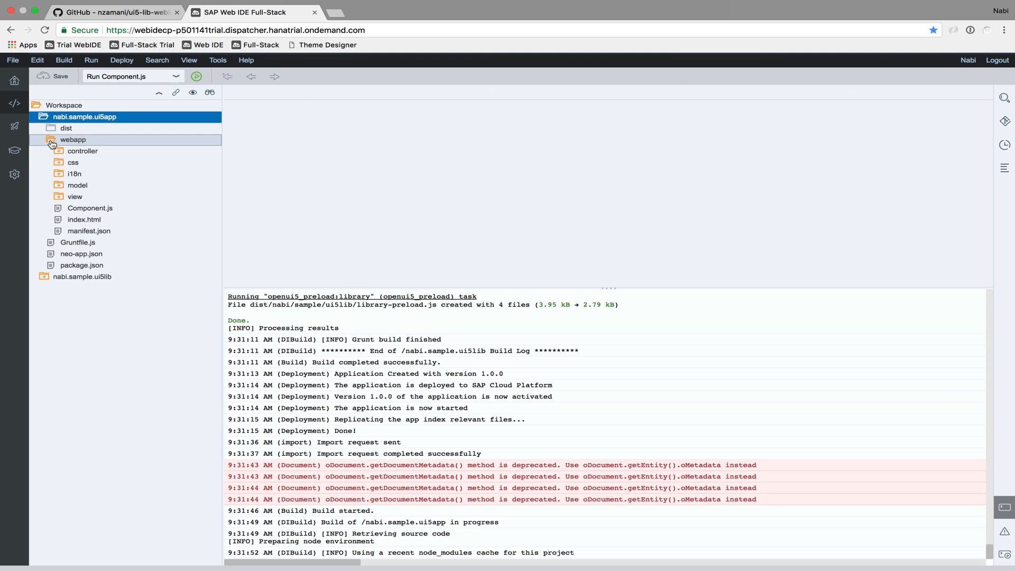
Step: Review the app's package.json and Gruntfile.js, marking the debugging comment line
double_click(81, 265)
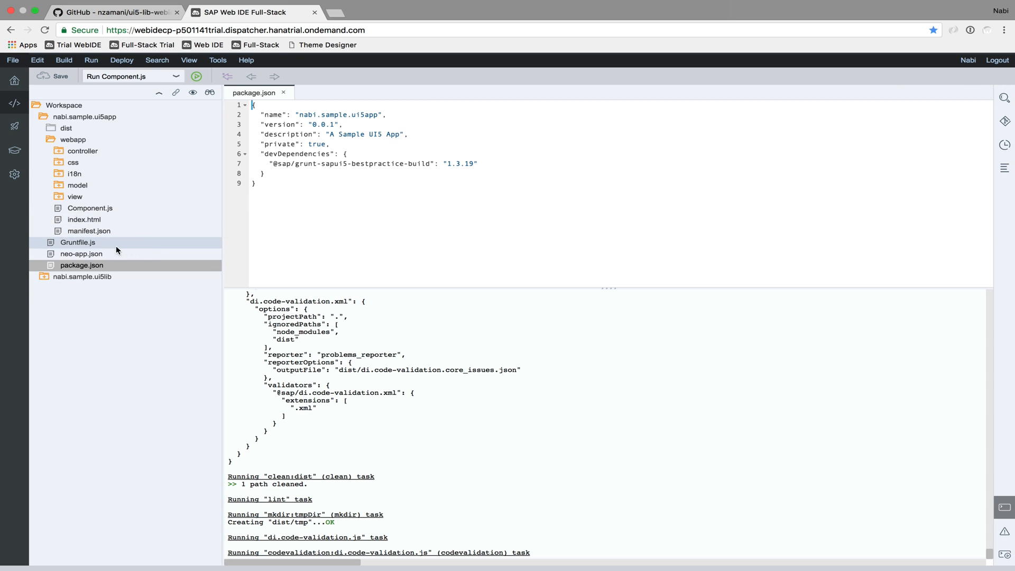
double_click(82, 244)
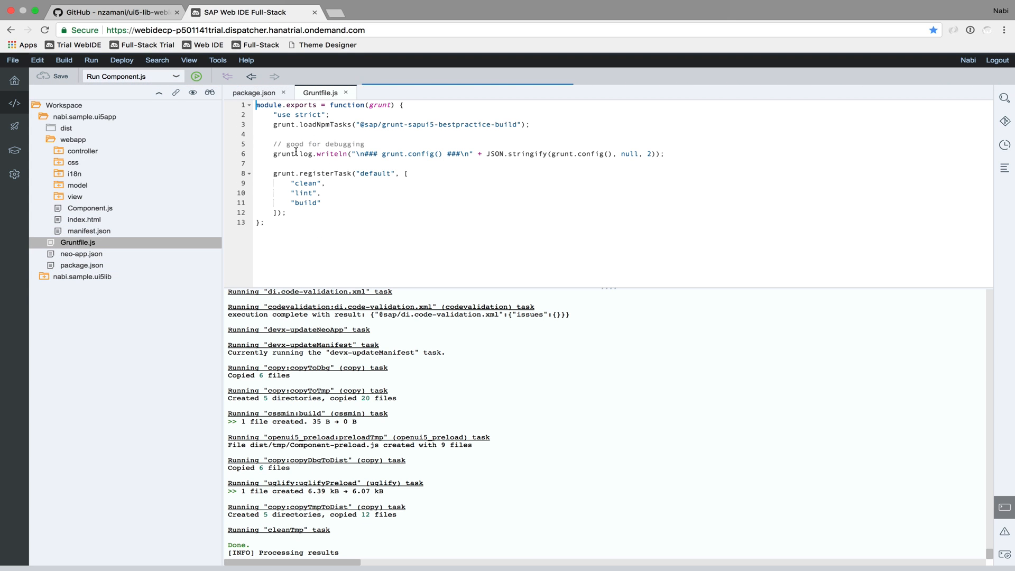
drag(274, 144, 686, 156)
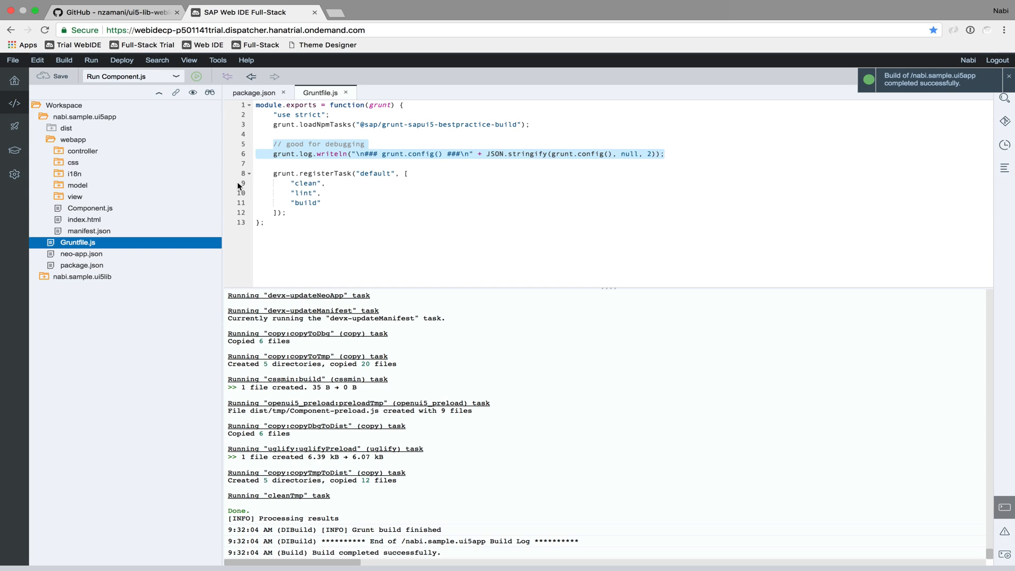
Step: Review Component.js and manifest.json, marking the helloworld components dependency entry
double_click(83, 208)
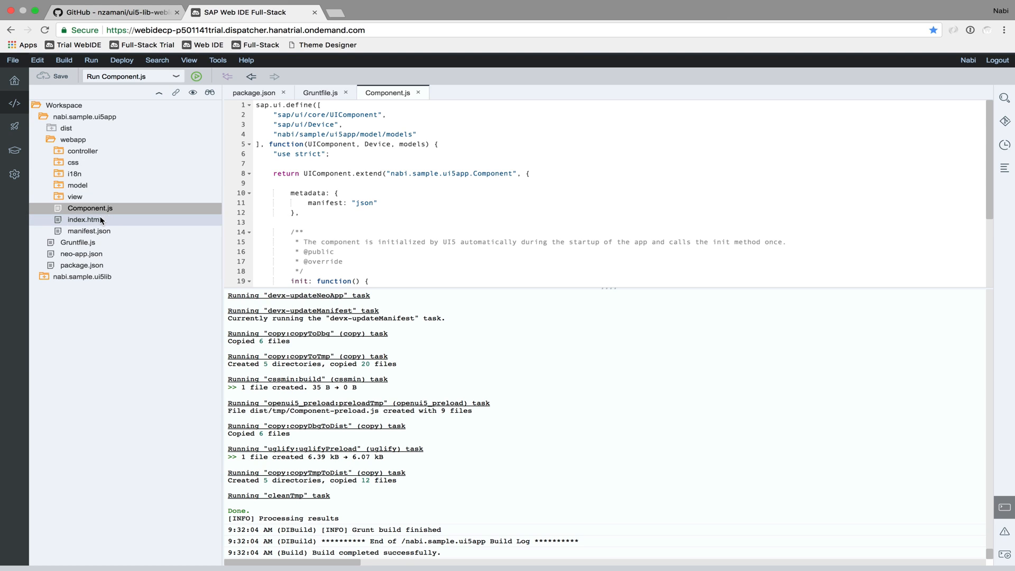
double_click(88, 231)
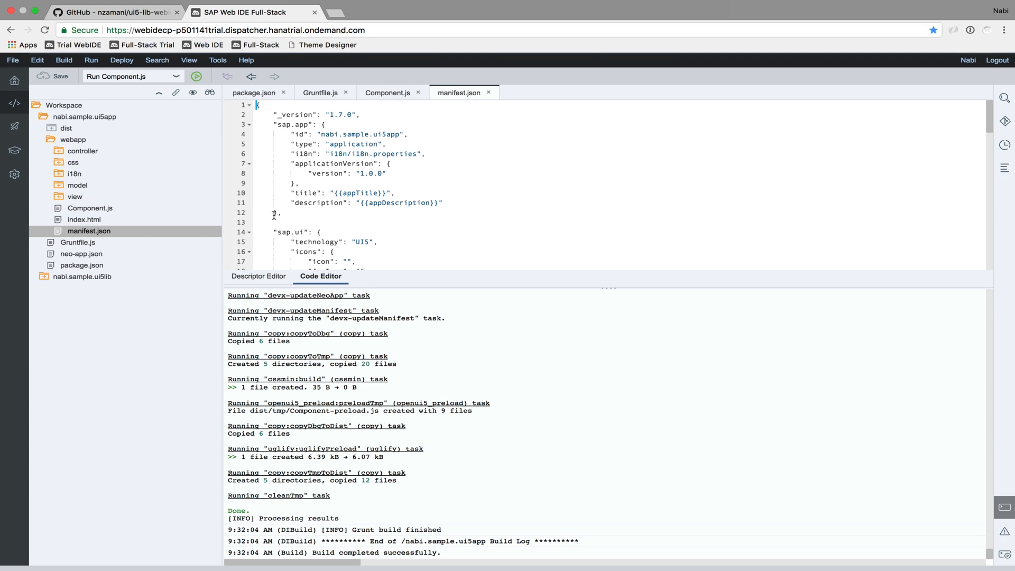
scroll(378, 179, down, 5)
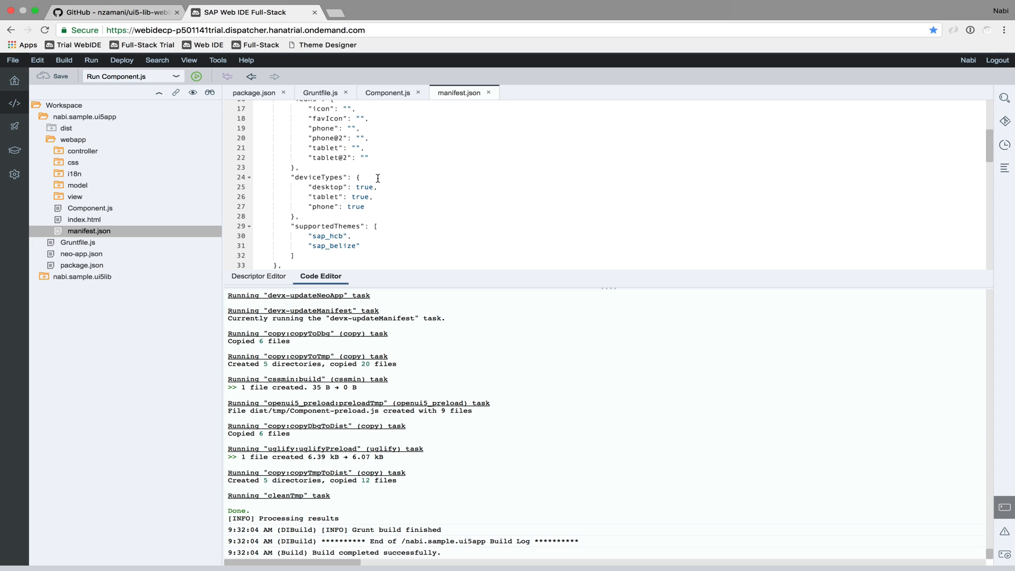
scroll(378, 178, down, 4)
scroll(377, 178, down, 4)
scroll(377, 179, down, 3)
scroll(378, 179, down, 2)
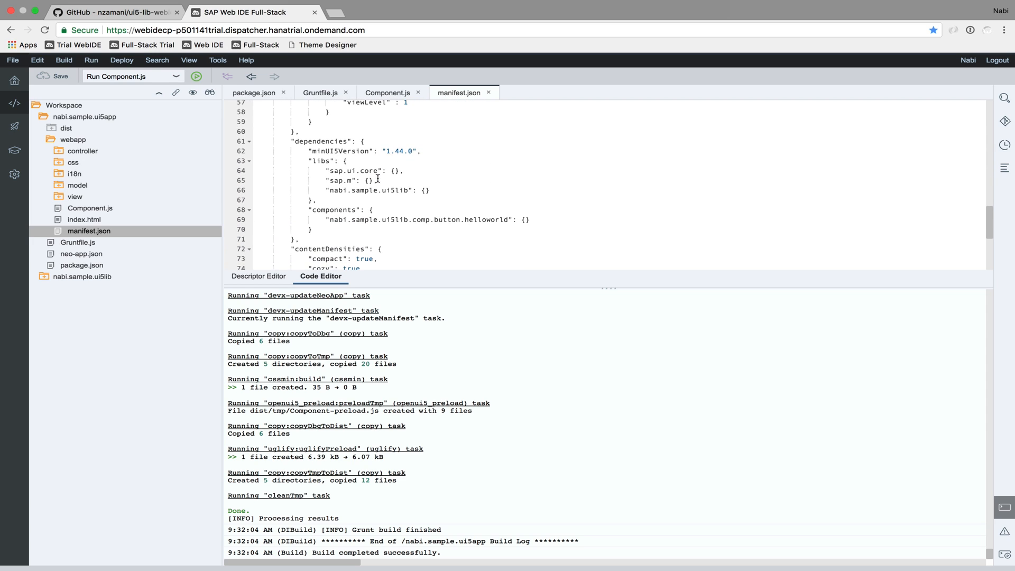
scroll(378, 179, down, 1)
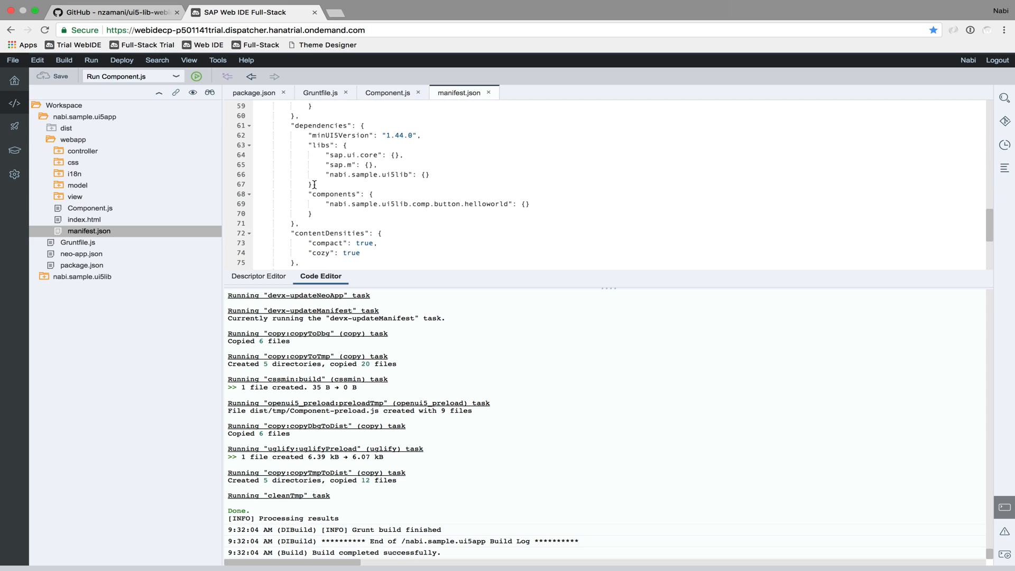
mouse_move(307, 194)
mouse_down()
mouse_move(380, 205)
mouse_move(361, 214)
mouse_move(539, 206)
mouse_up()
click(343, 204)
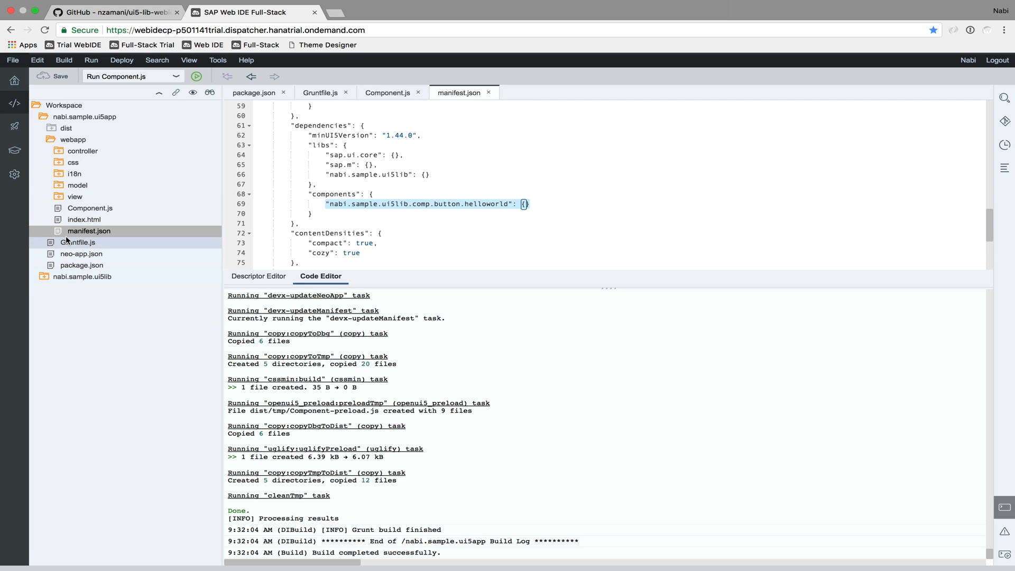
Step: Review Home.view.xml's nabi namespace declaration and ProductRating control usage
click(59, 196)
double_click(83, 221)
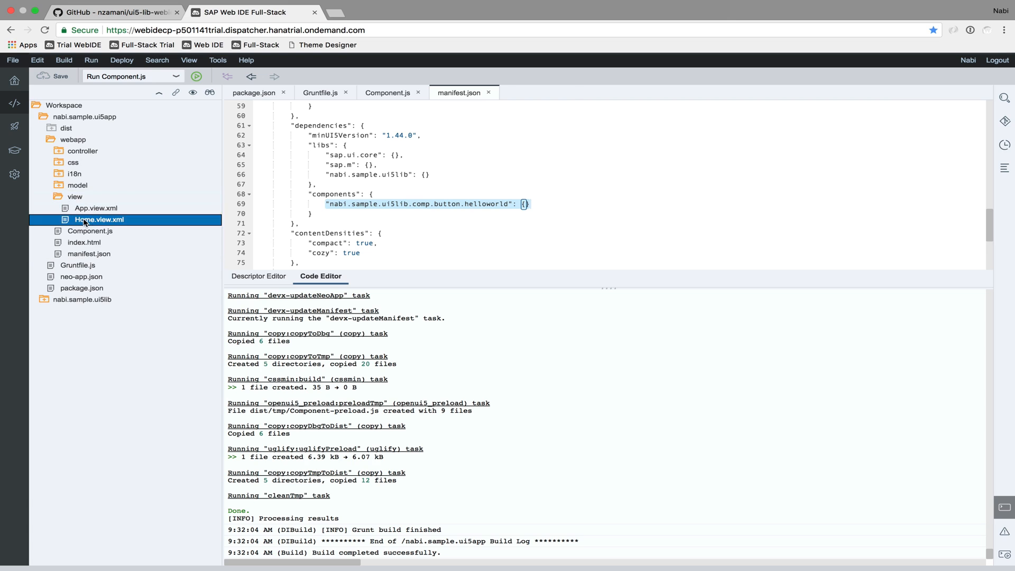
scroll(347, 187, down, 3)
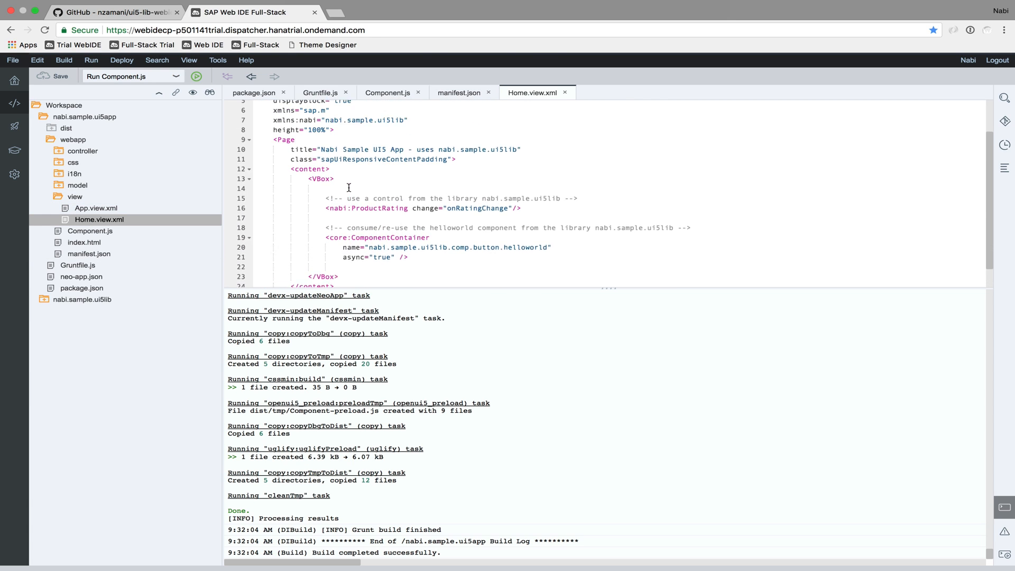
scroll(347, 188, up, 2)
drag(274, 144, 412, 143)
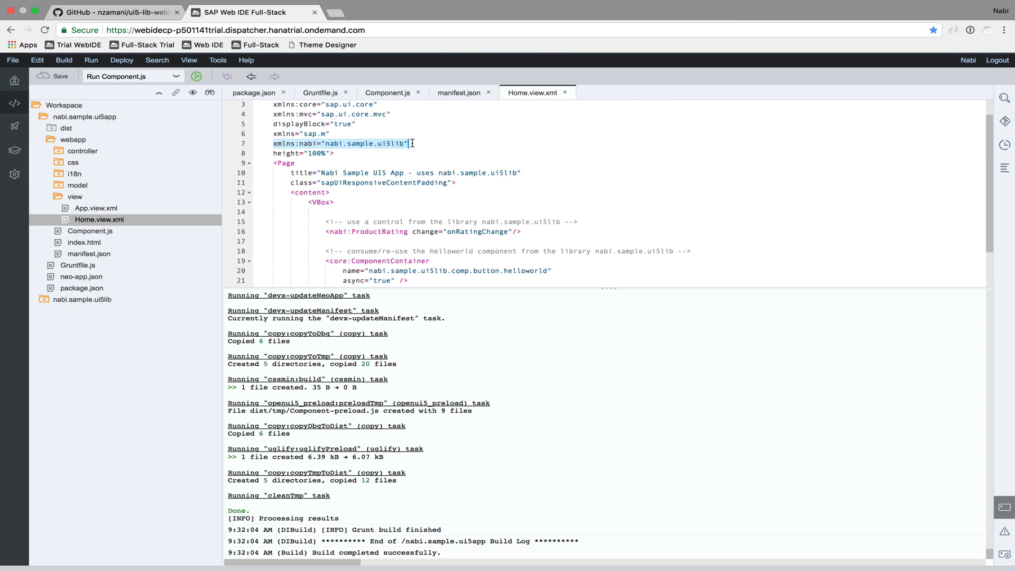
scroll(406, 195, down, 3)
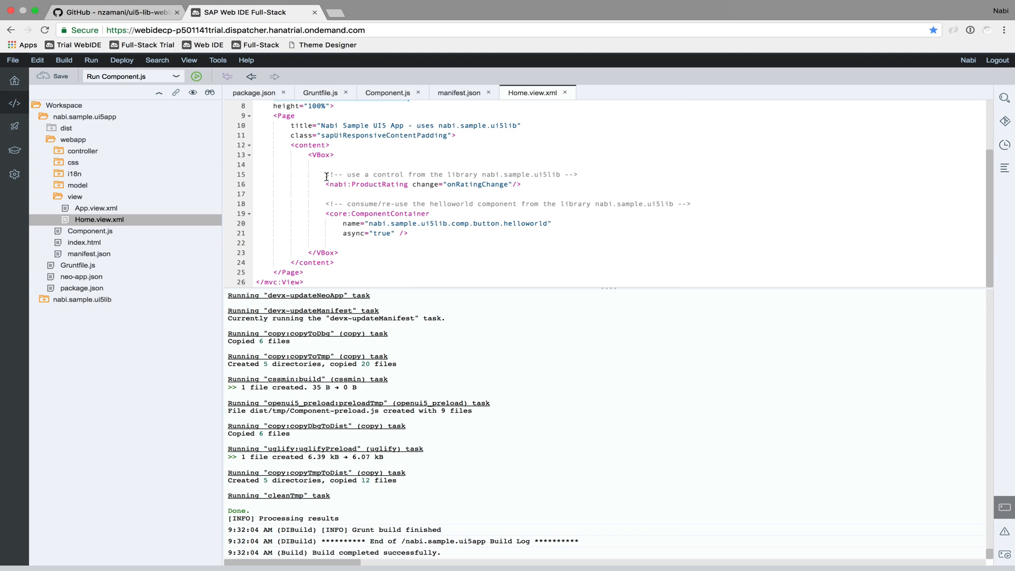
drag(326, 175, 536, 184)
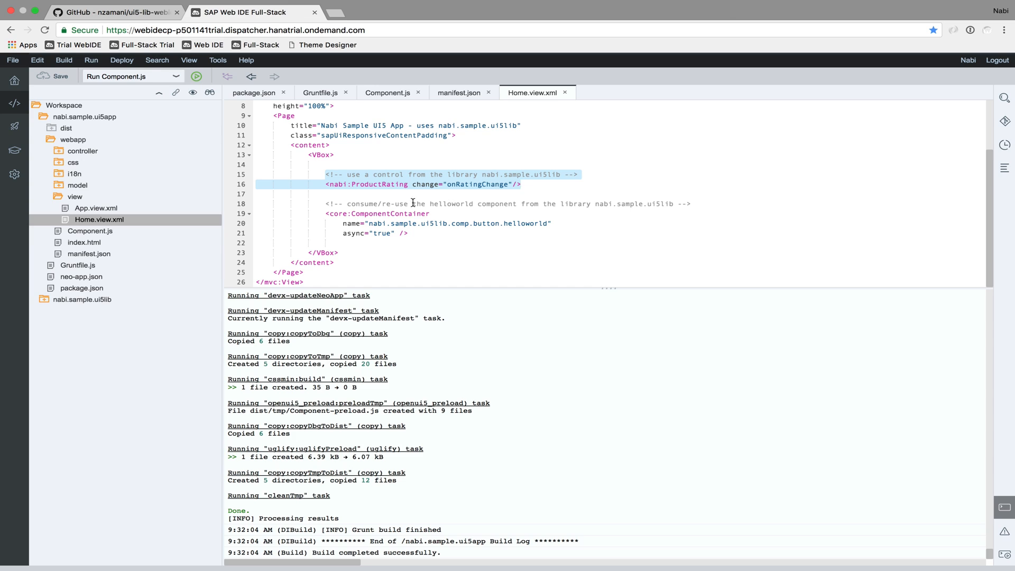
Step: Mark the helloworld ComponentContainer block and its component name attribute
mouse_move(325, 204)
mouse_down()
mouse_move(448, 223)
mouse_move(442, 232)
mouse_up()
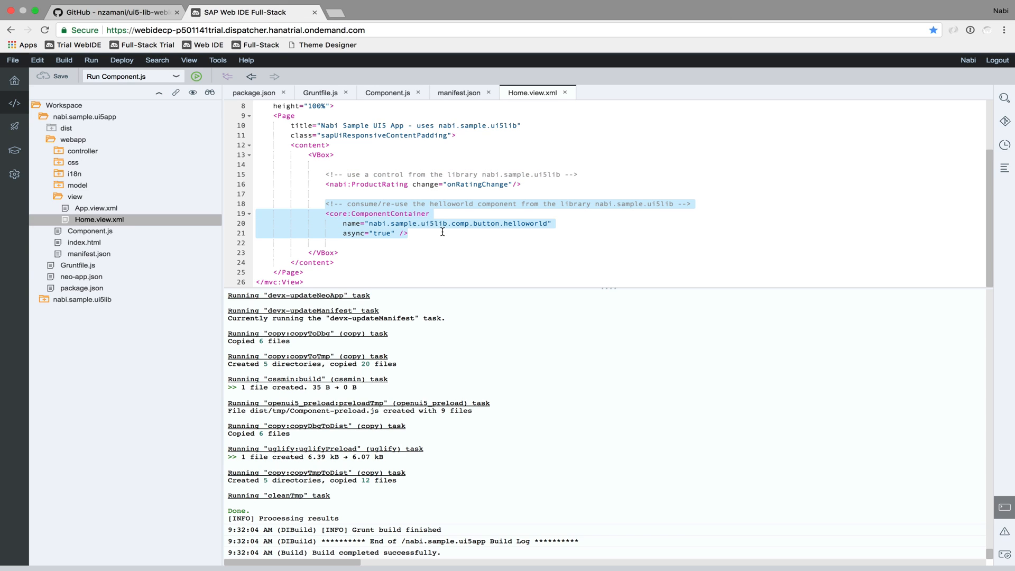
click(442, 231)
drag(343, 222, 567, 224)
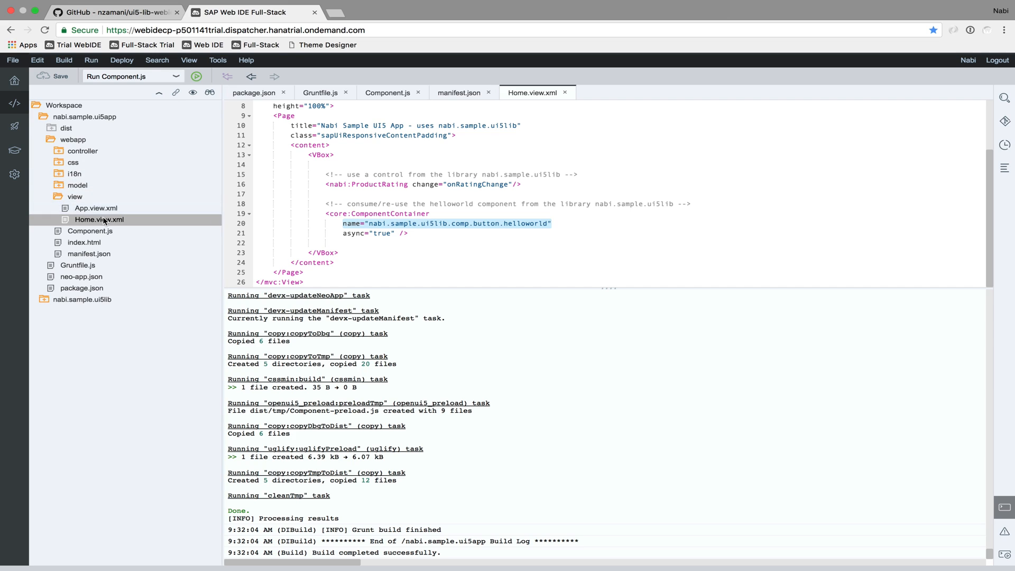
Step: Review the library's helloworld Component.js and its Hello World button creation code
click(44, 298)
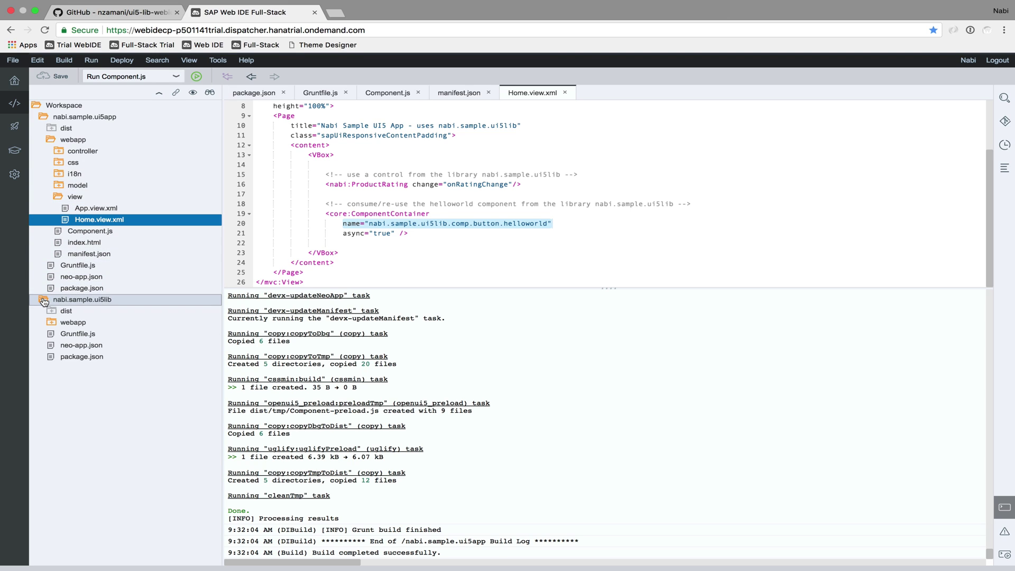
click(53, 324)
double_click(127, 403)
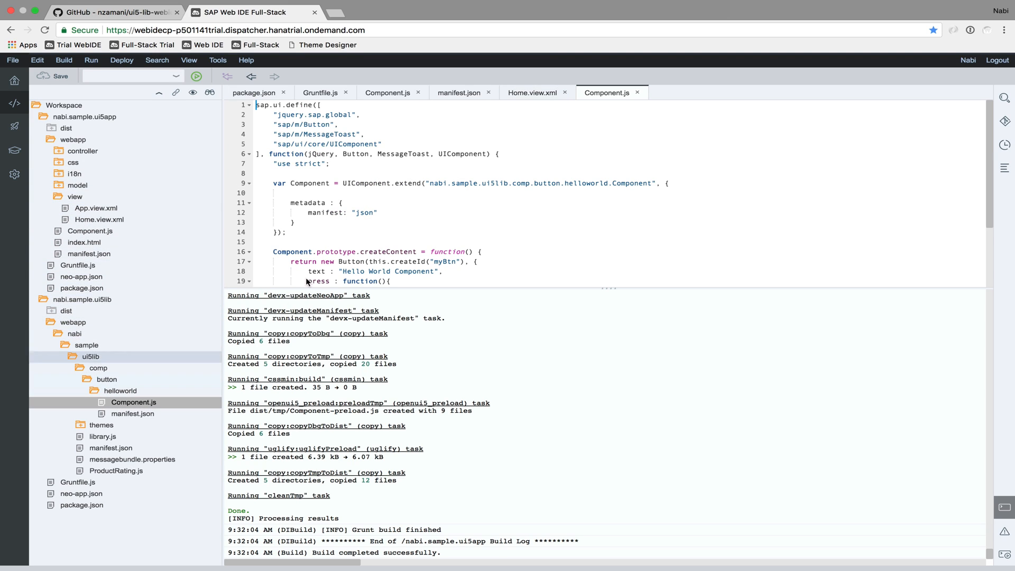
scroll(387, 228, down, 3)
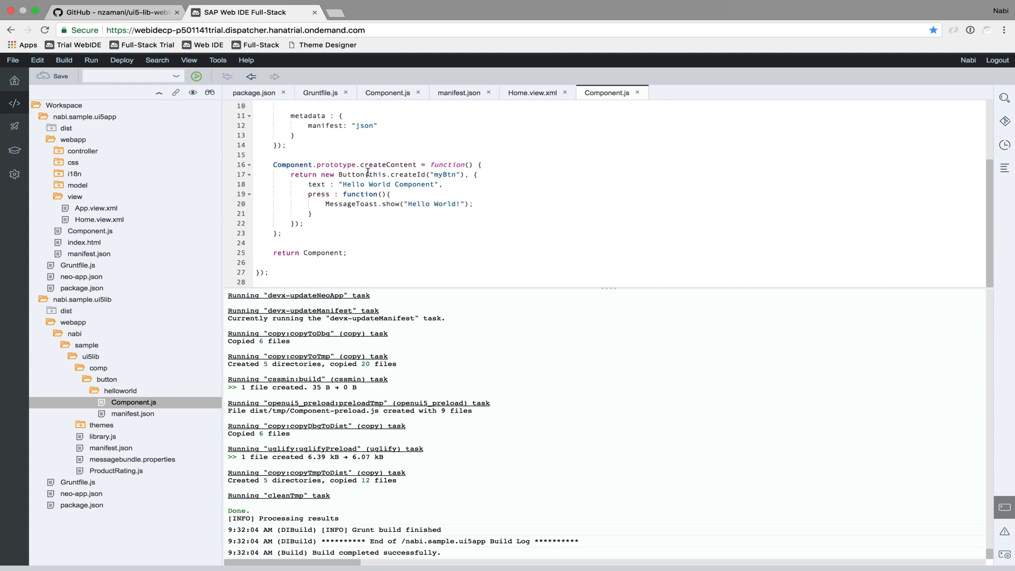
mouse_move(322, 176)
mouse_down()
mouse_move(455, 192)
mouse_move(391, 226)
mouse_up()
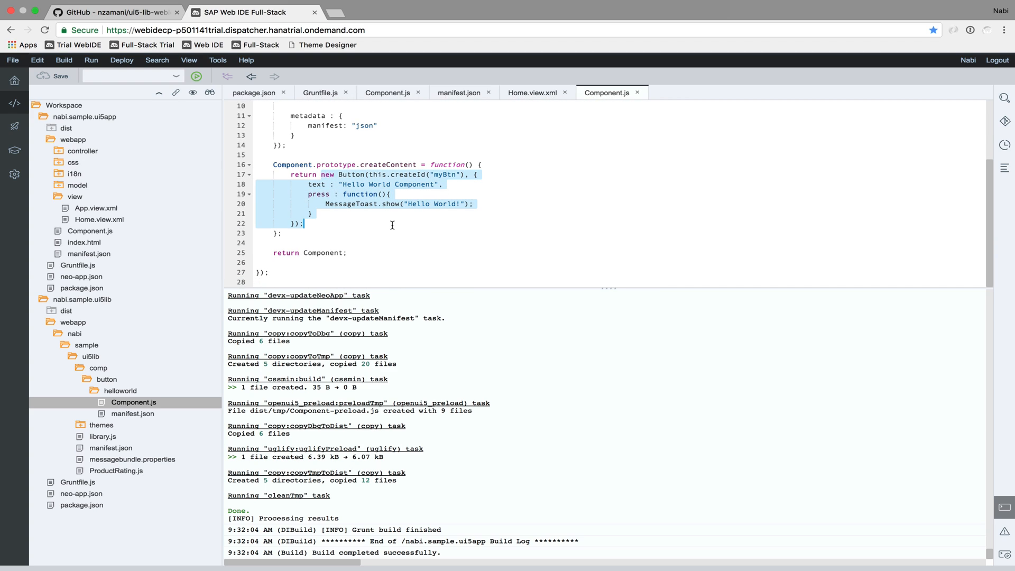
click(325, 204)
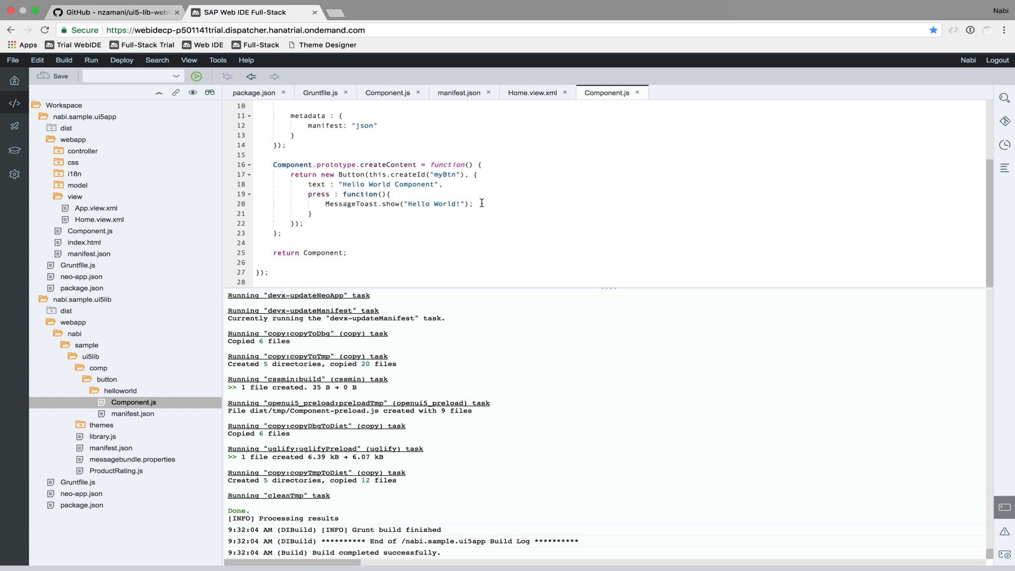
Step: Close Component.js, revisit the ProductRating line in Home.view.xml and collapse the view folder
click(641, 94)
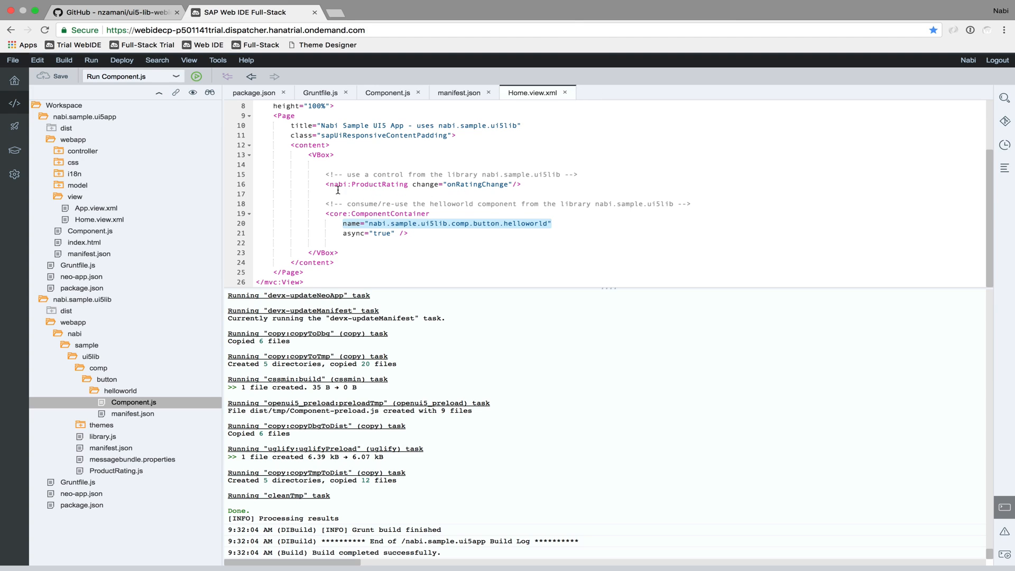
drag(325, 185, 530, 182)
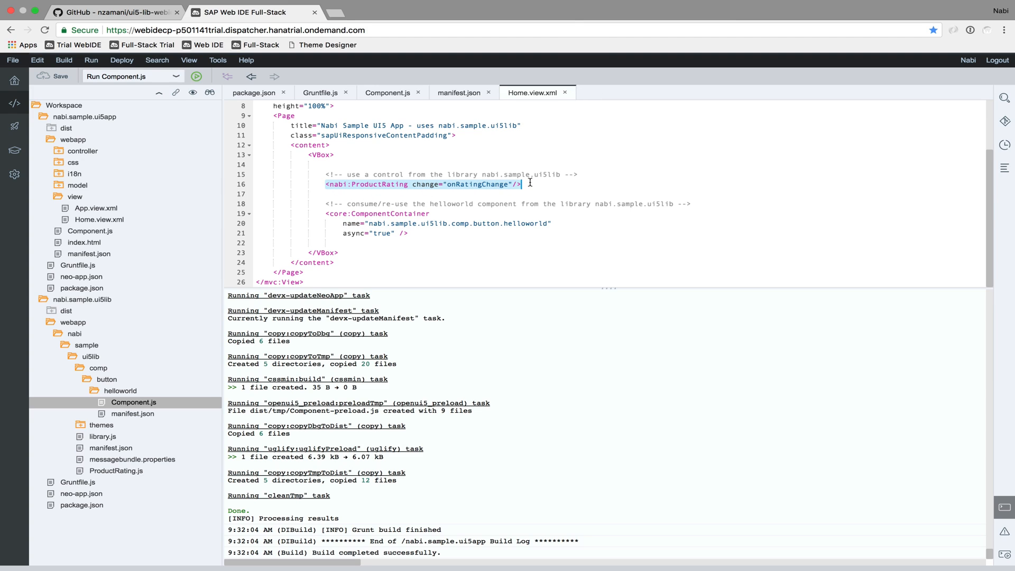
click(58, 196)
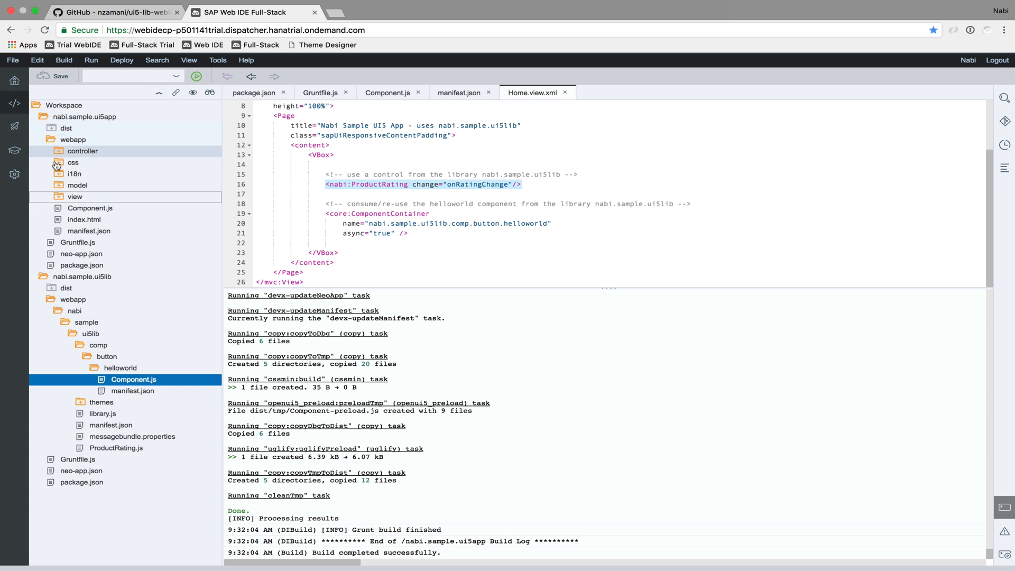
Step: Review the library route entry in the app's neo-app.json
double_click(81, 254)
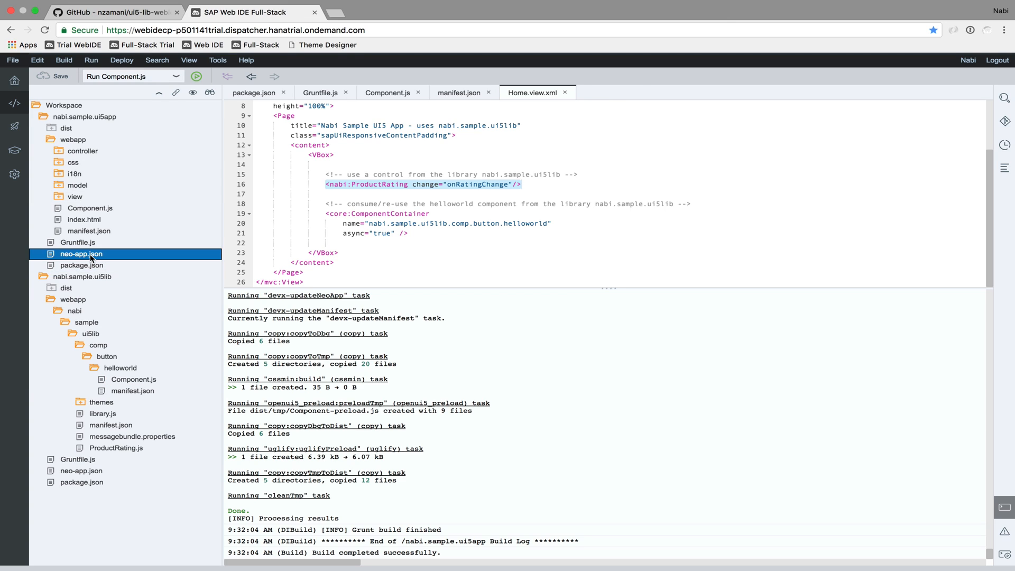
scroll(350, 198, down, 5)
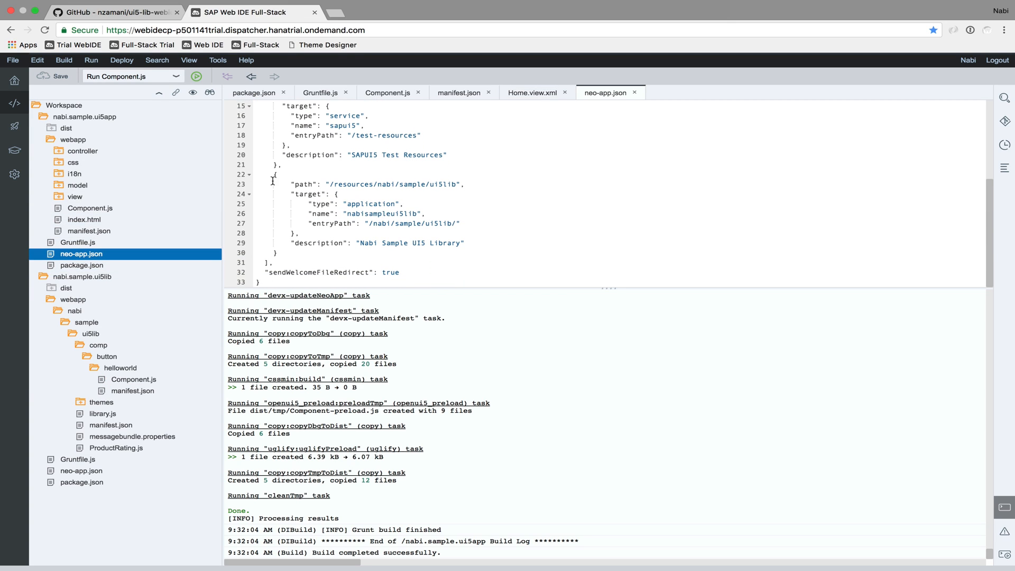
drag(273, 174, 342, 256)
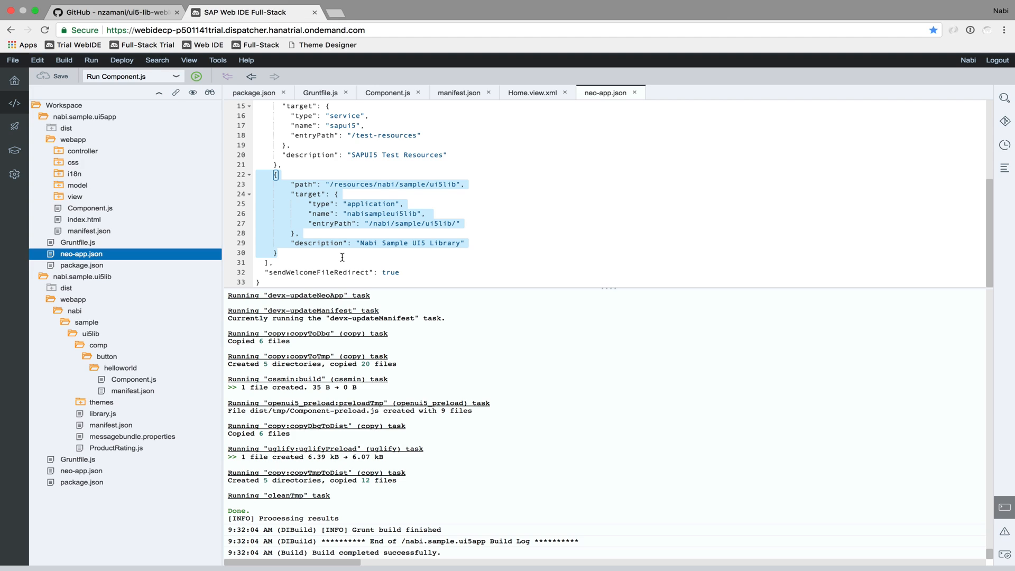
click(330, 184)
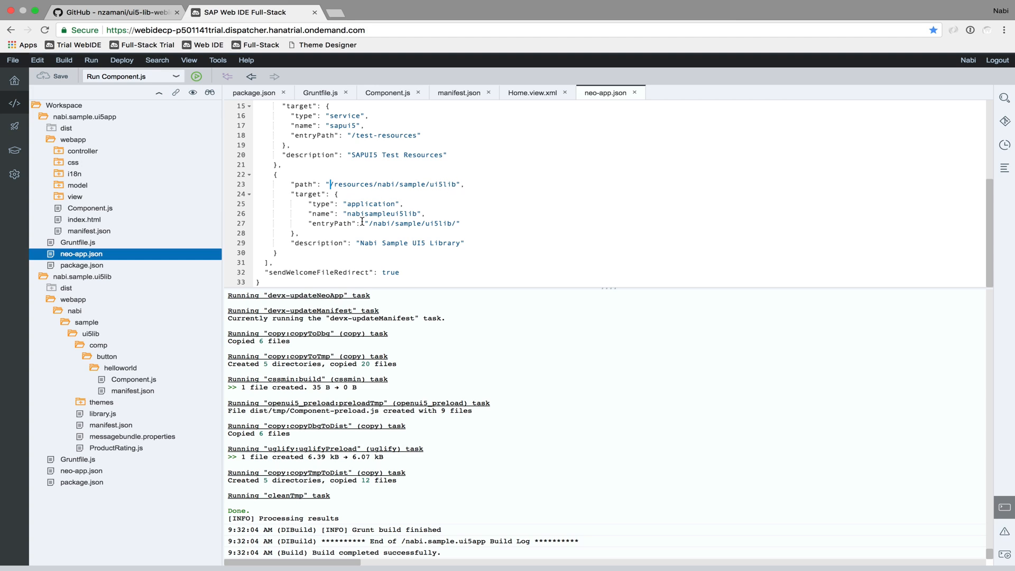
Step: Mark the nabisampleui5lib application name and the /nabi/sample/ui5lib entry path
double_click(355, 214)
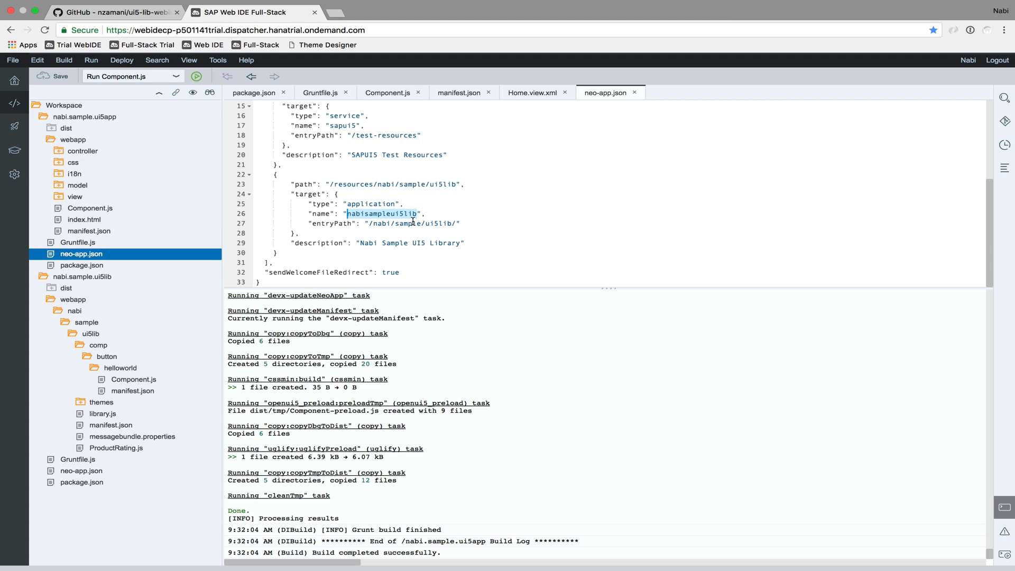
drag(369, 222, 457, 224)
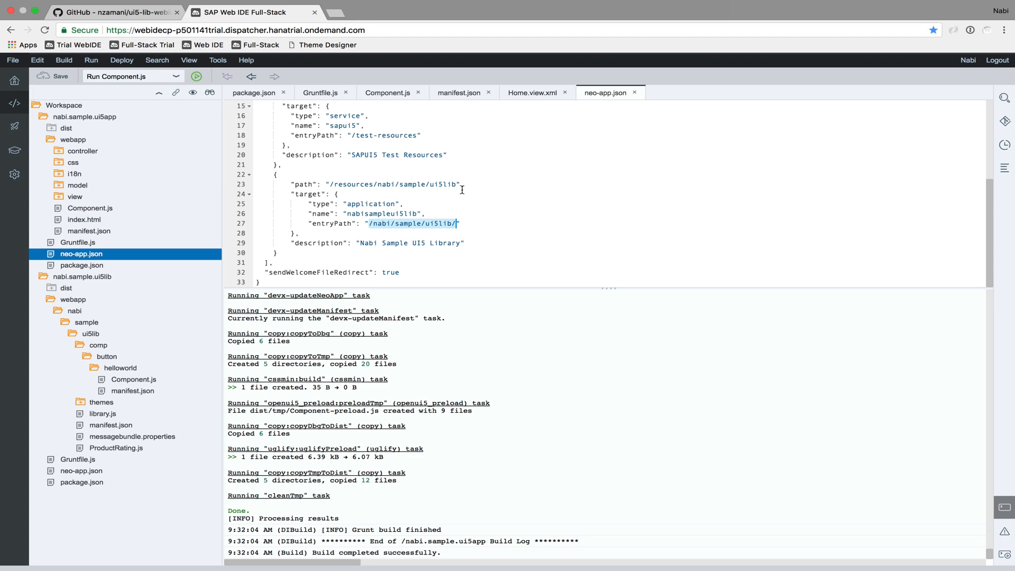
drag(456, 184, 378, 184)
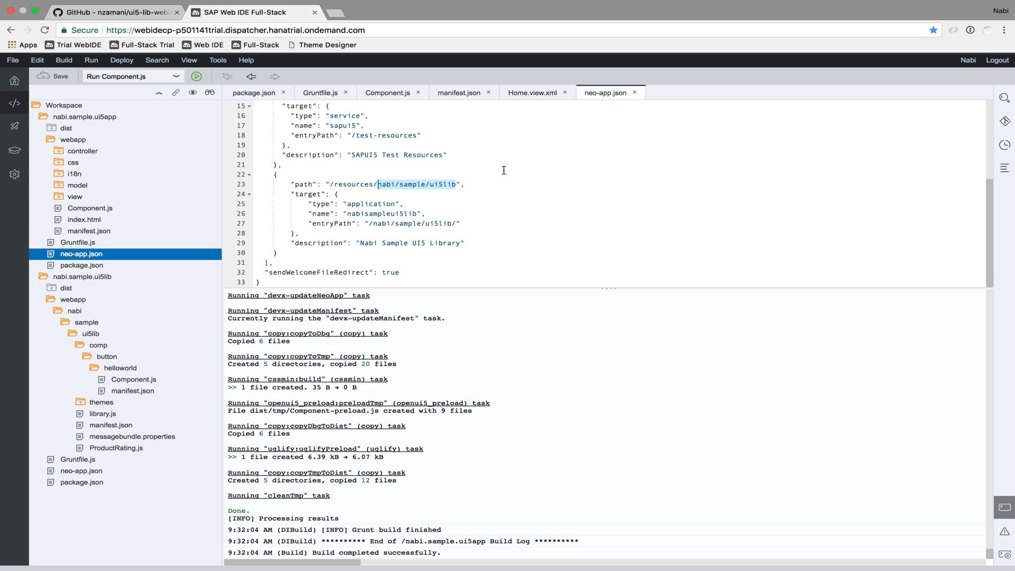
Step: Close neo-app.json and run the nabi.sample.ui5app project in the Fiori sandbox
click(635, 93)
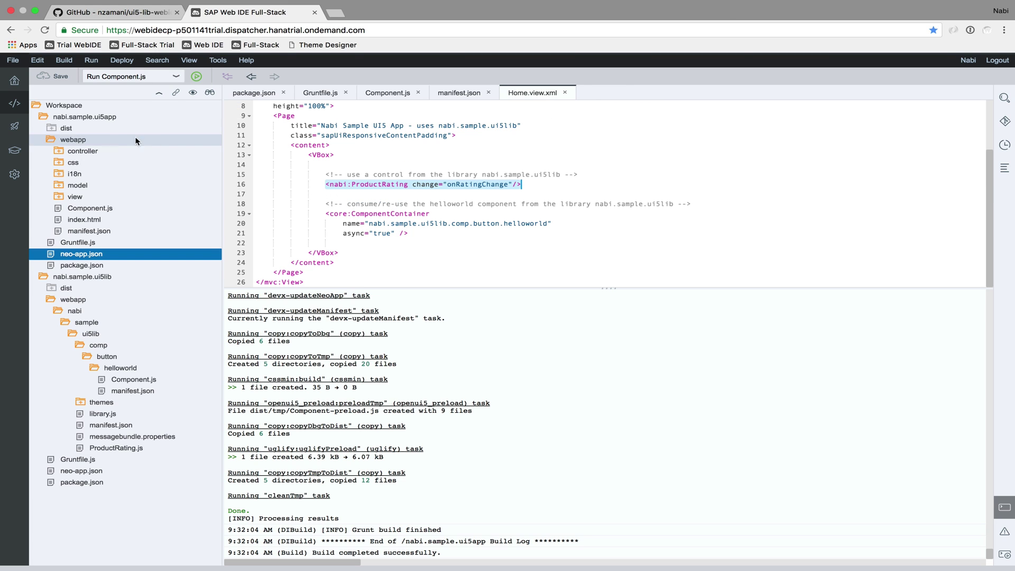
click(52, 140)
right_click(69, 118)
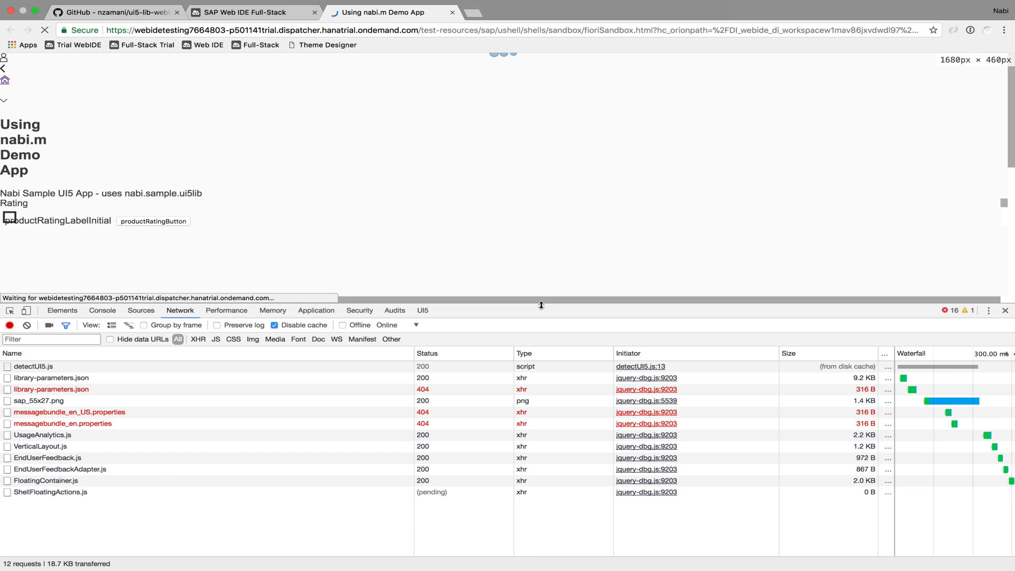
Step: Rate the product three stars, confirm it, and show the Hello World! toast from the component button
drag(544, 306, 544, 336)
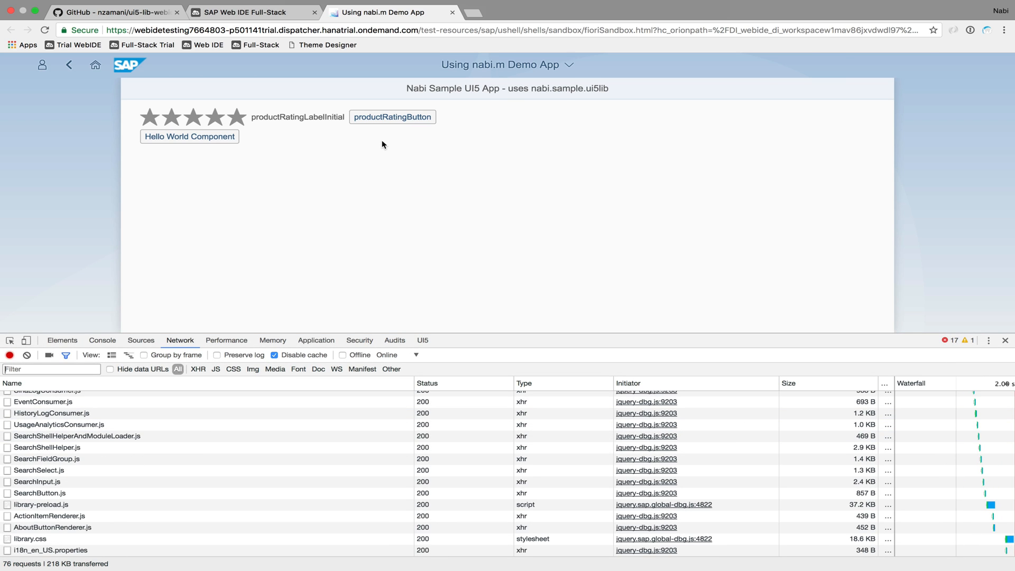
click(193, 118)
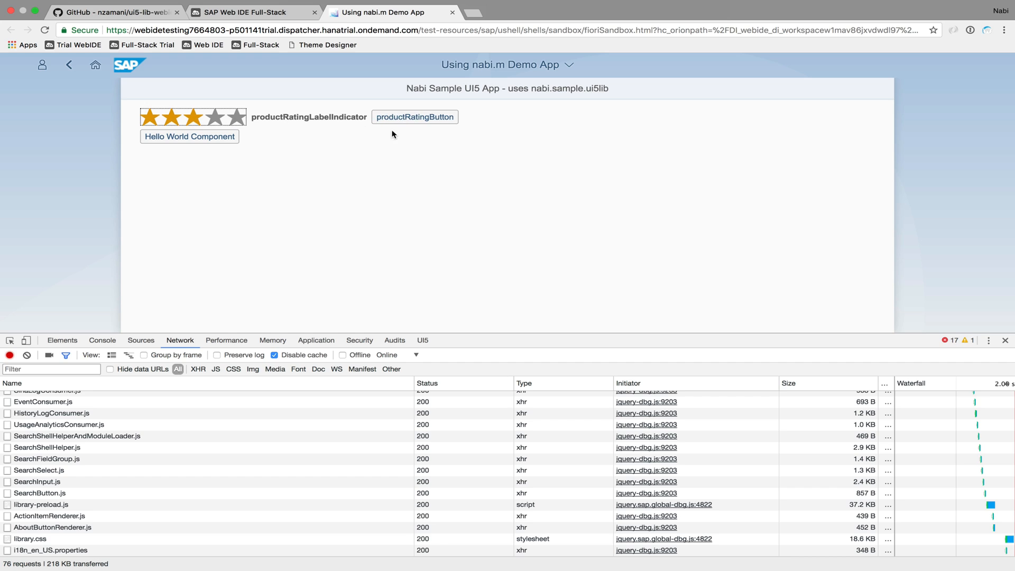
click(425, 117)
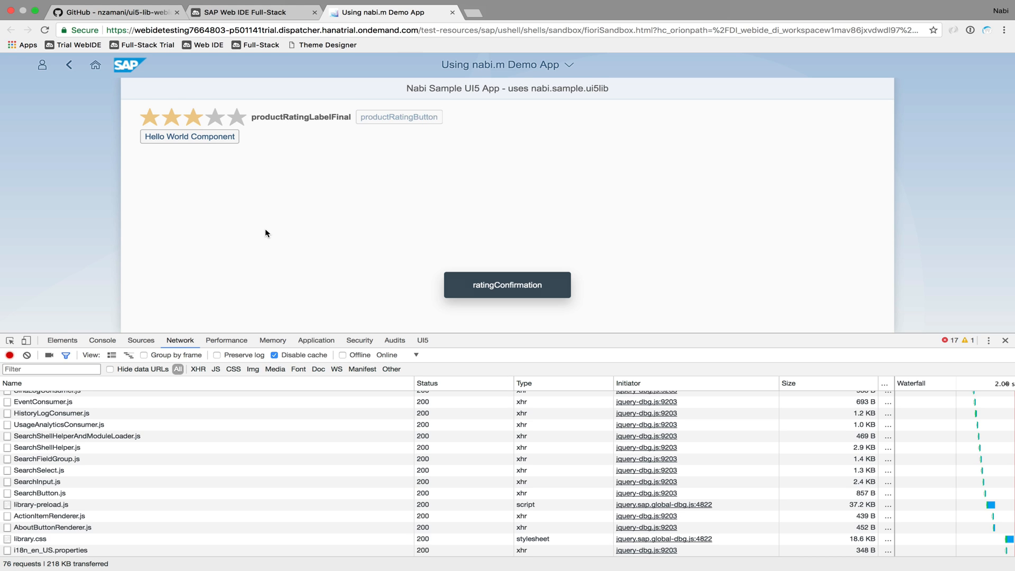
click(181, 142)
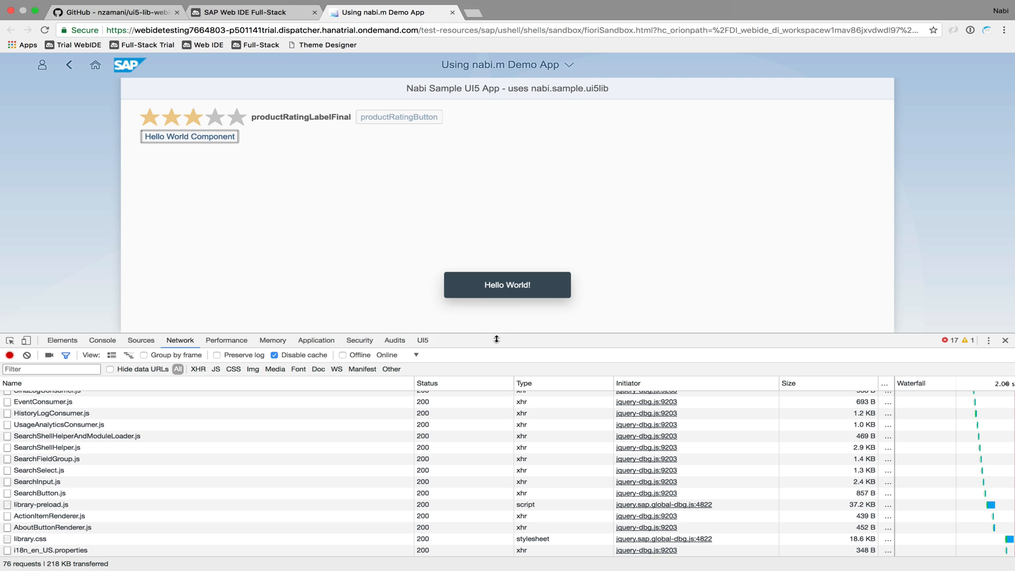
drag(497, 334, 497, 269)
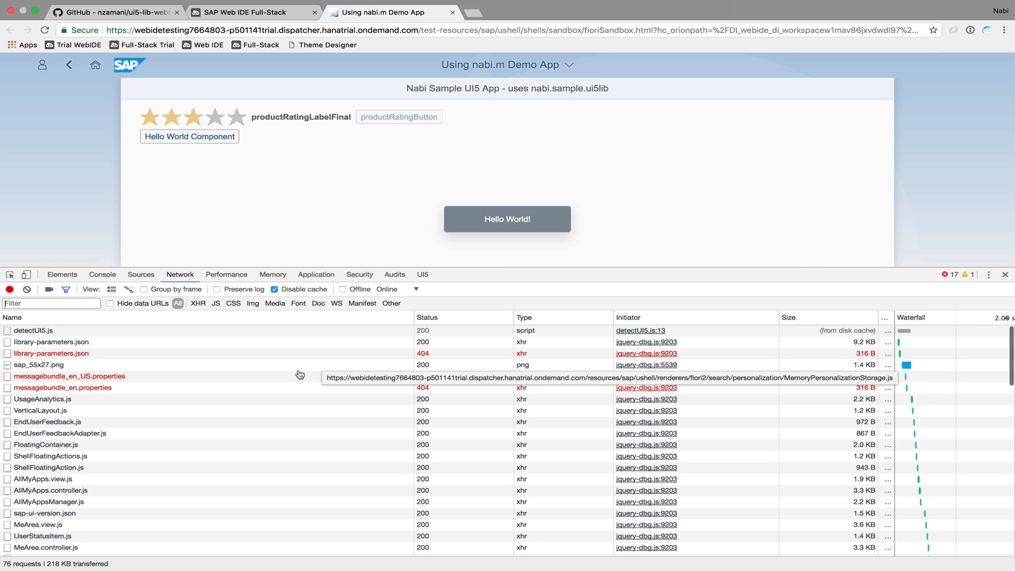
Step: Reload and confirm library-preload.js loads from /resources/nabi/sample/ui5lib with 200 OK in its headers
key(super+r)
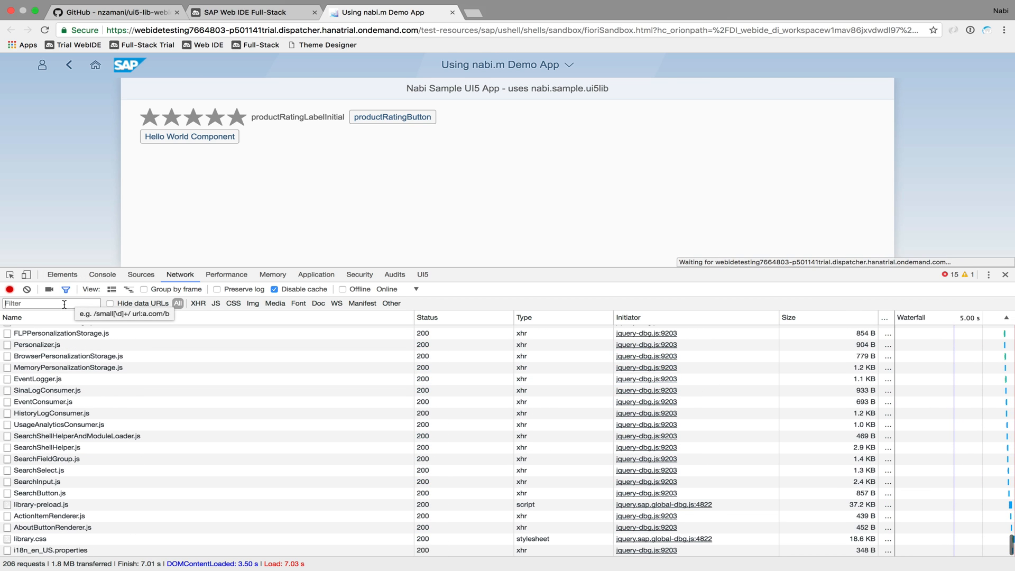
text(libra)
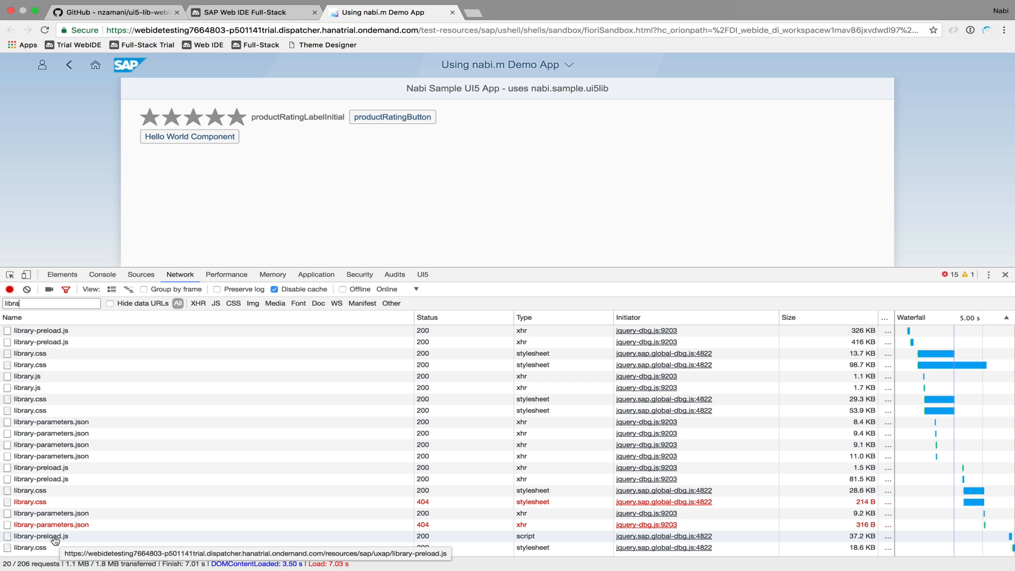
click(42, 468)
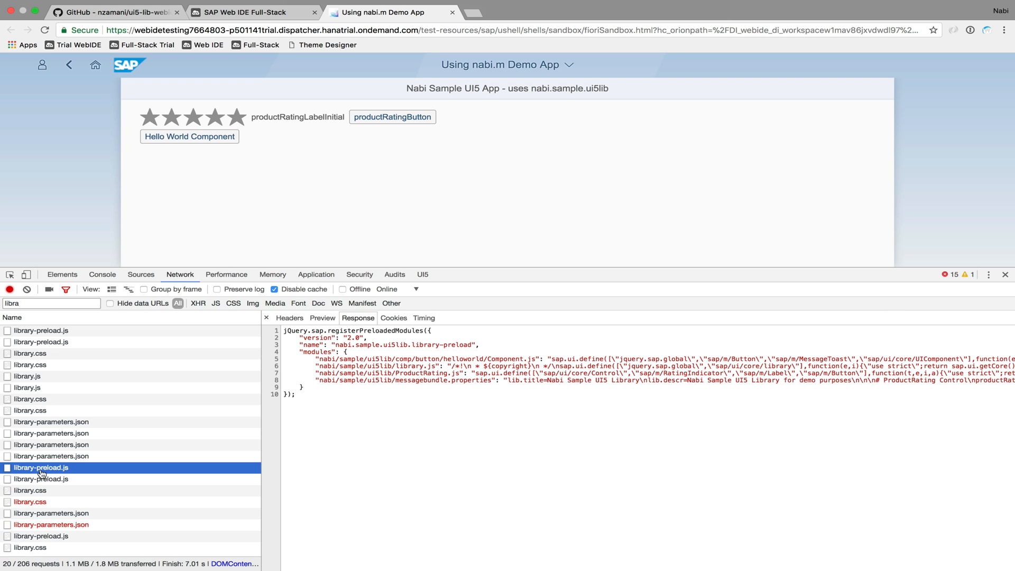
click(289, 318)
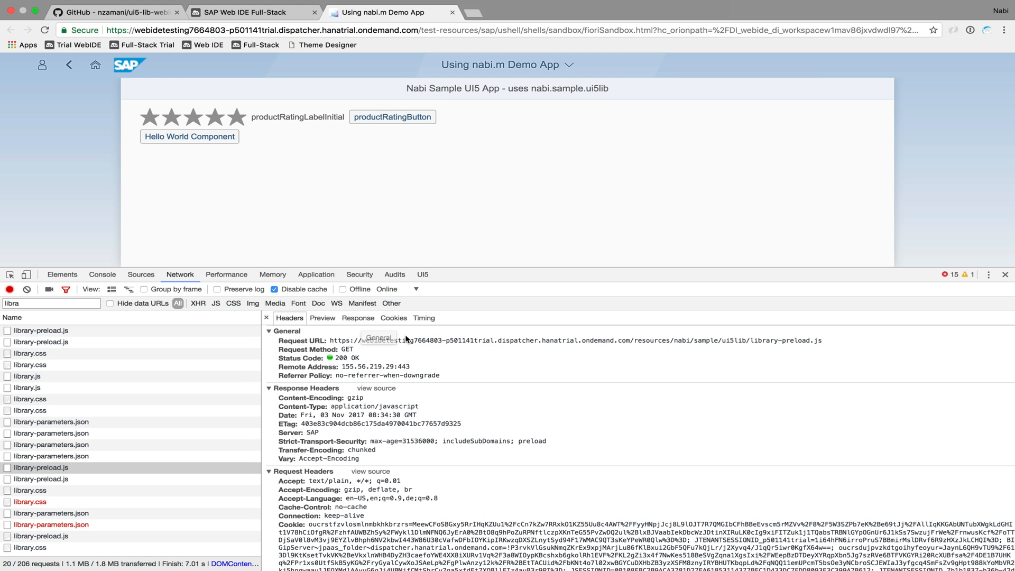
drag(634, 341, 790, 342)
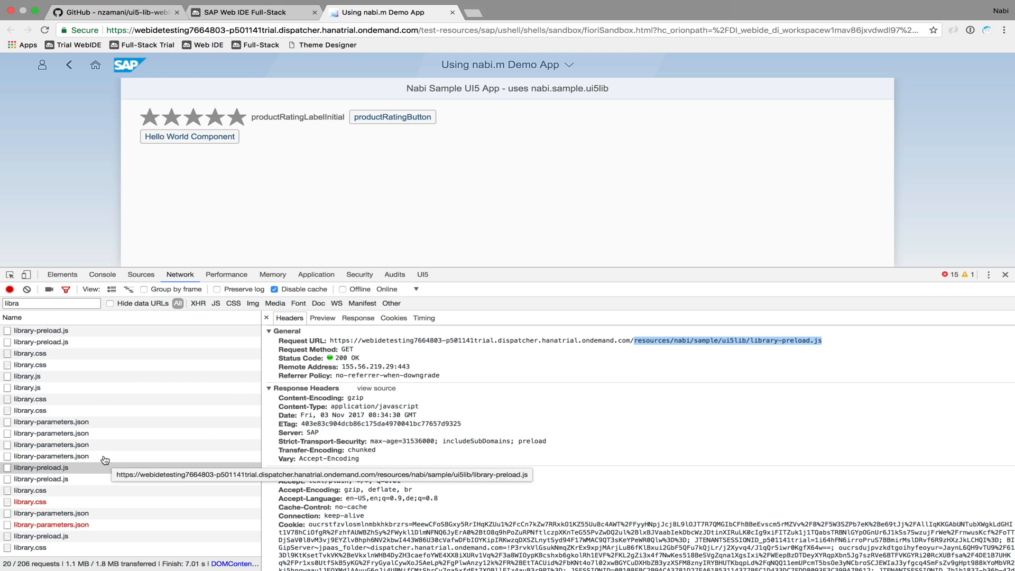
drag(32, 304, 0, 307)
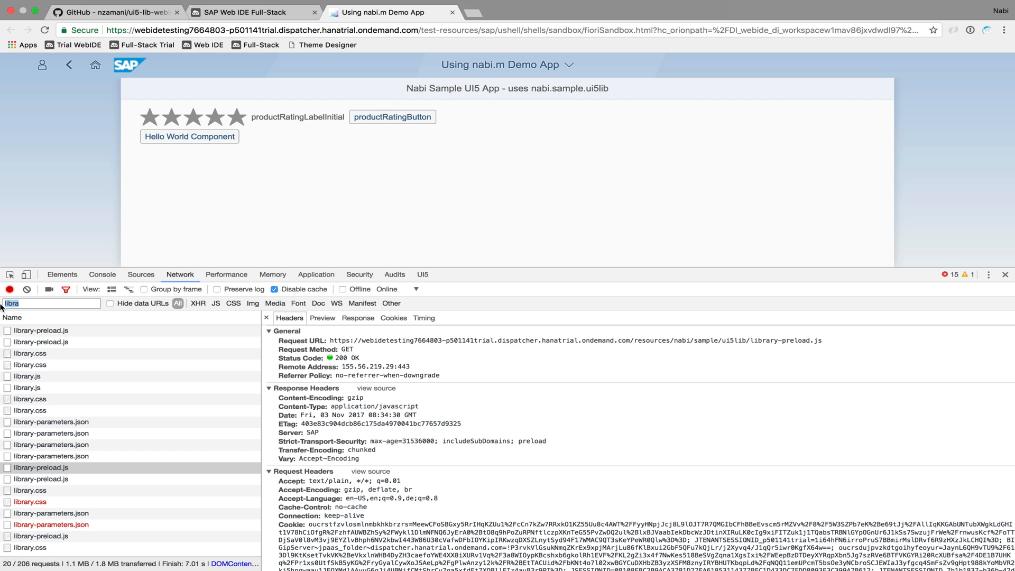
text(component)
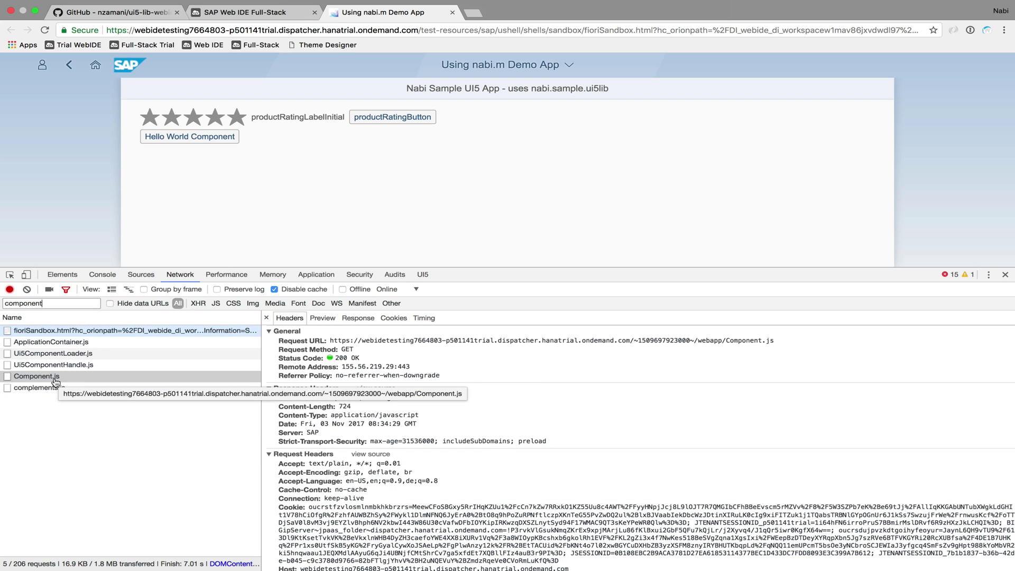
Step: Check the webapp Component.js request details, then clear the network filter
click(55, 375)
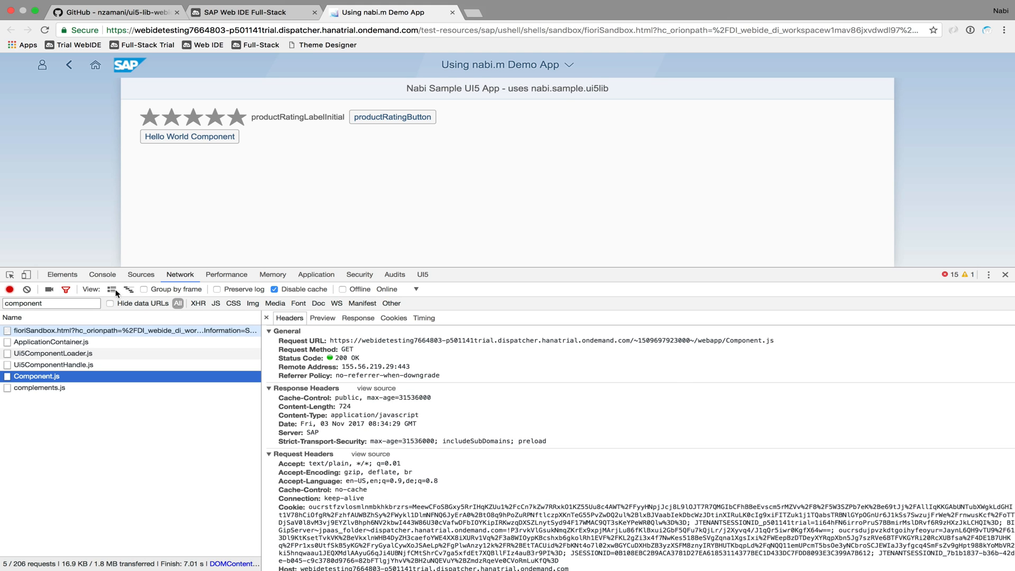
click(62, 302)
key(ctrl+a)
text(manife)
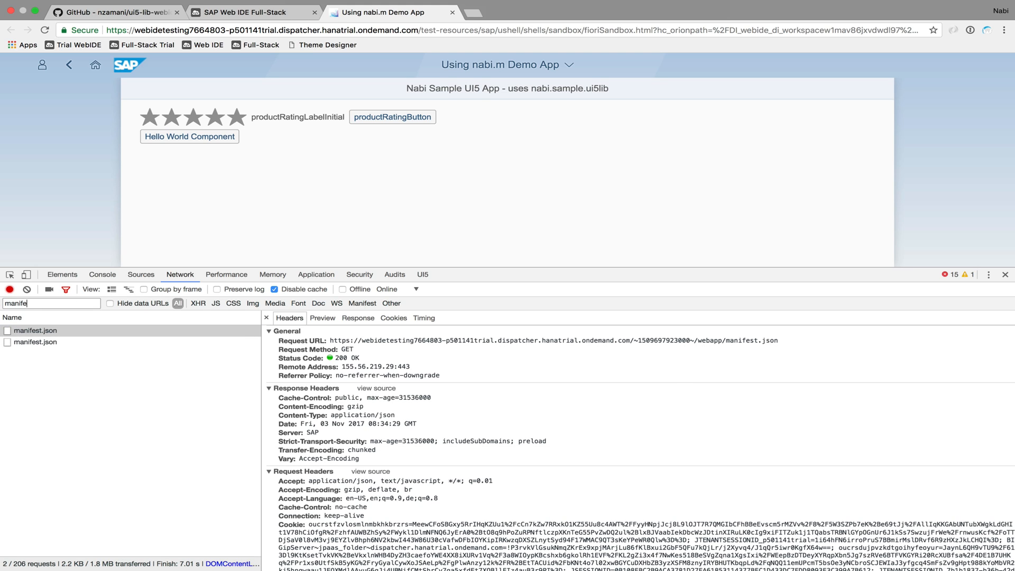
Step: Inspect the first manifest.json response and highlight the app id nabi.sample.ui5app
click(32, 330)
click(36, 331)
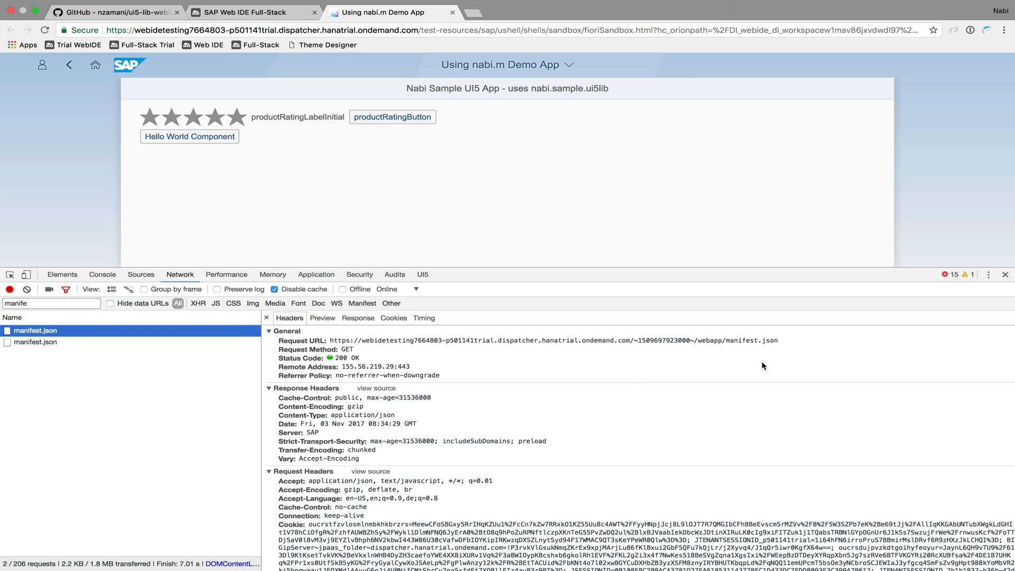
click(323, 317)
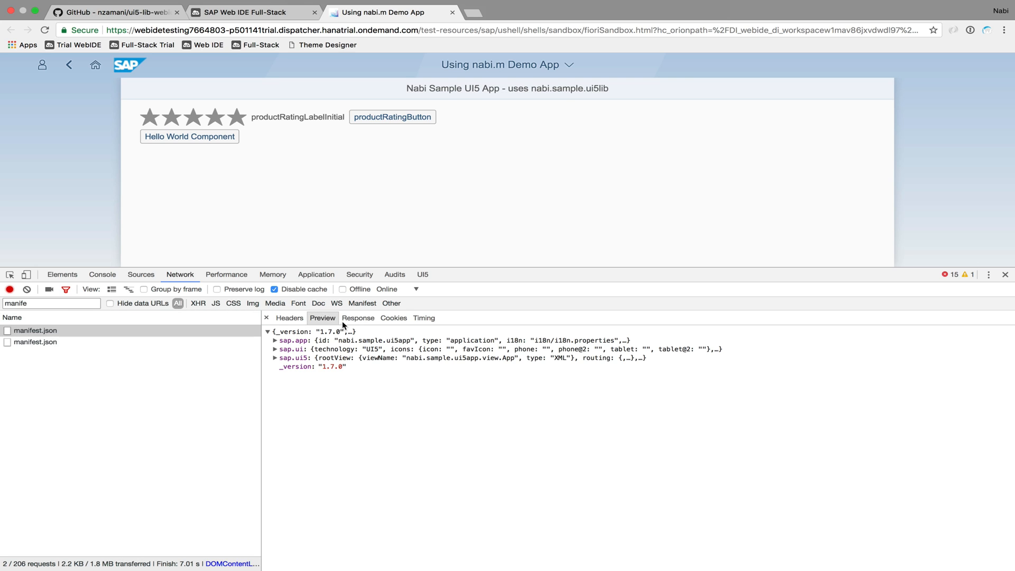
click(357, 317)
double_click(380, 352)
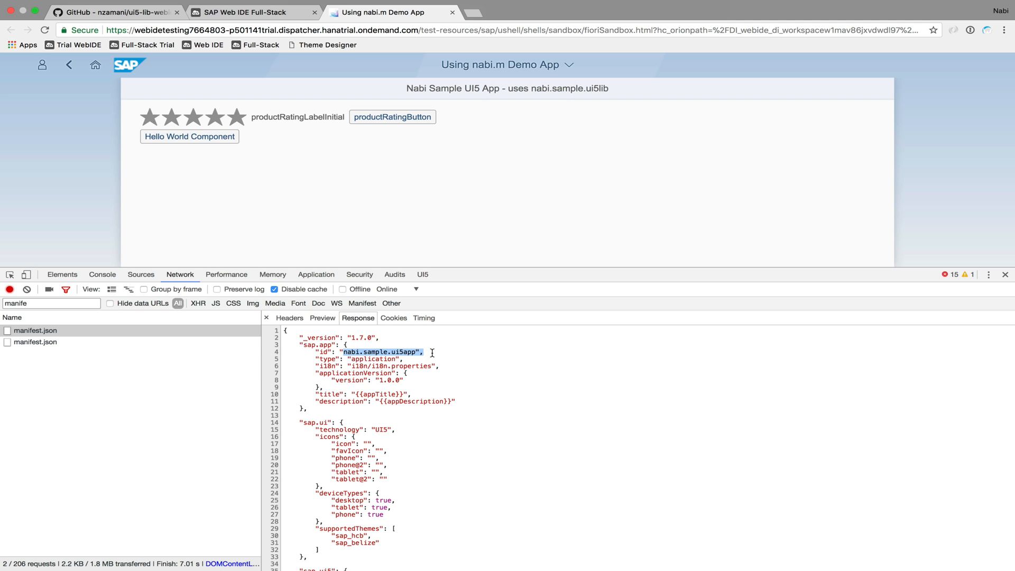
Step: Inspect the second manifest.json response and highlight the helloworld component id
click(35, 342)
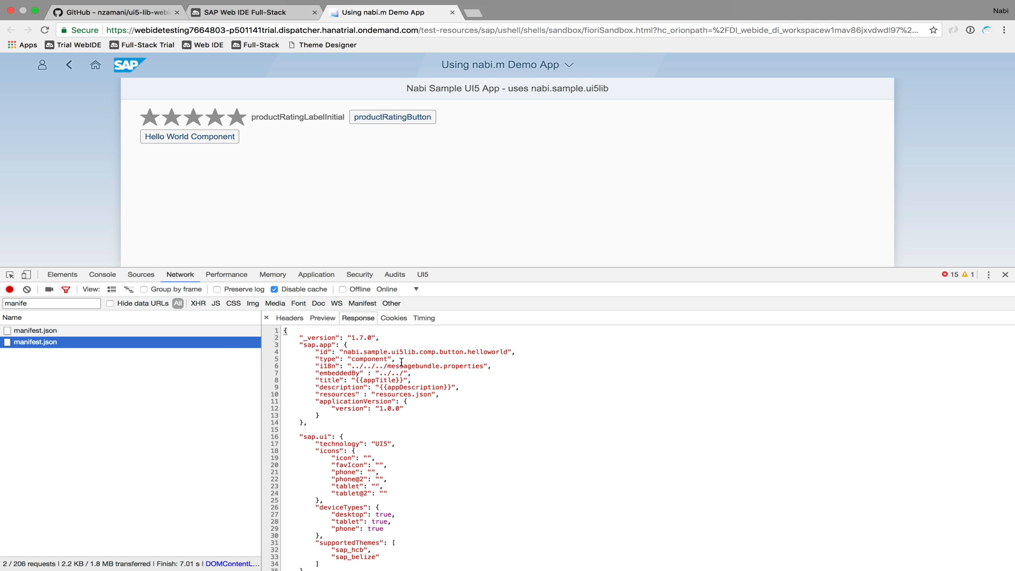
drag(342, 353, 504, 351)
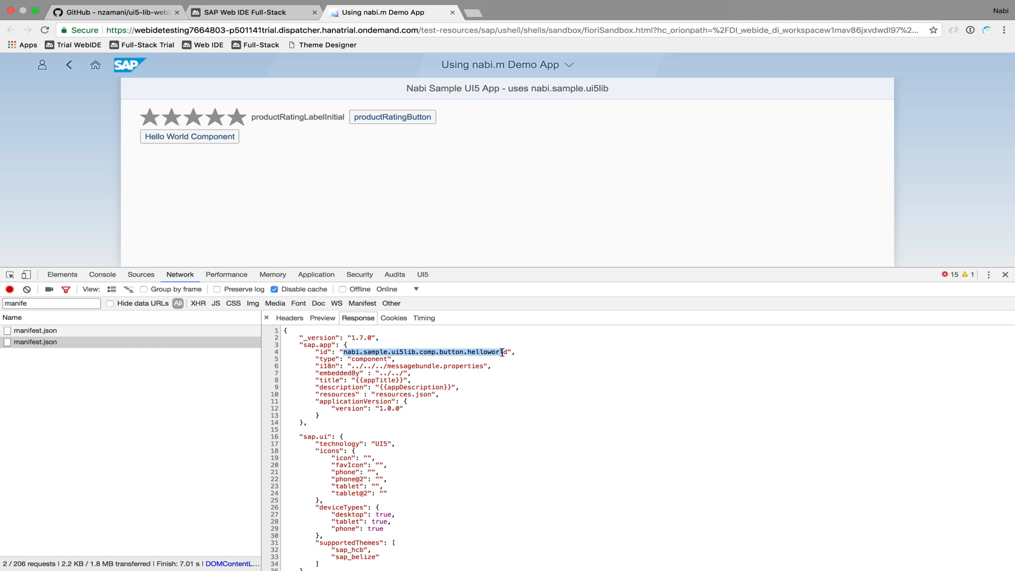